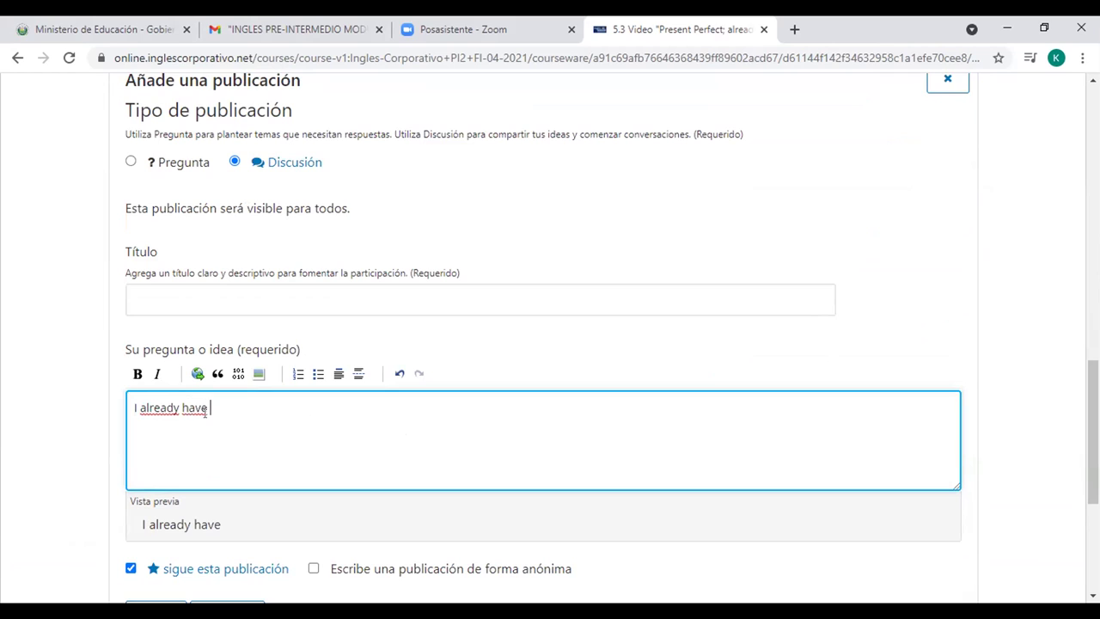
Continue the draft sentence in the post body so that it reads "I already have arrive"
text(r)
key(BackSpace)
text(arrive)
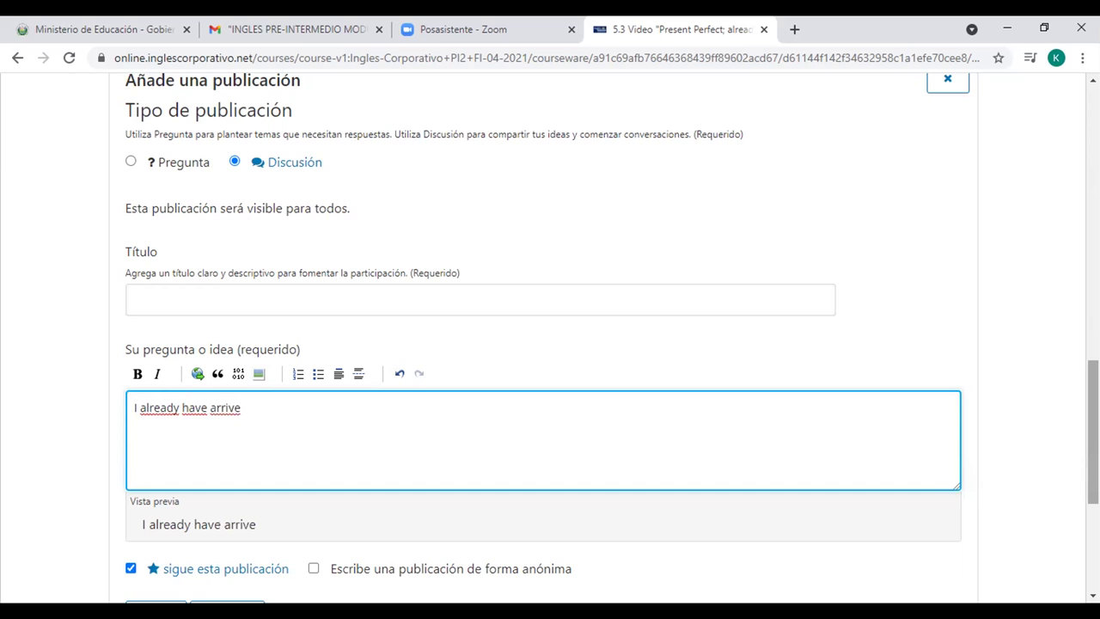
Examine the Grammar Focus chart in the lesson video for how present perfect sentences with "already" and "yet" are formed
scroll(1092, 412, up, 3)
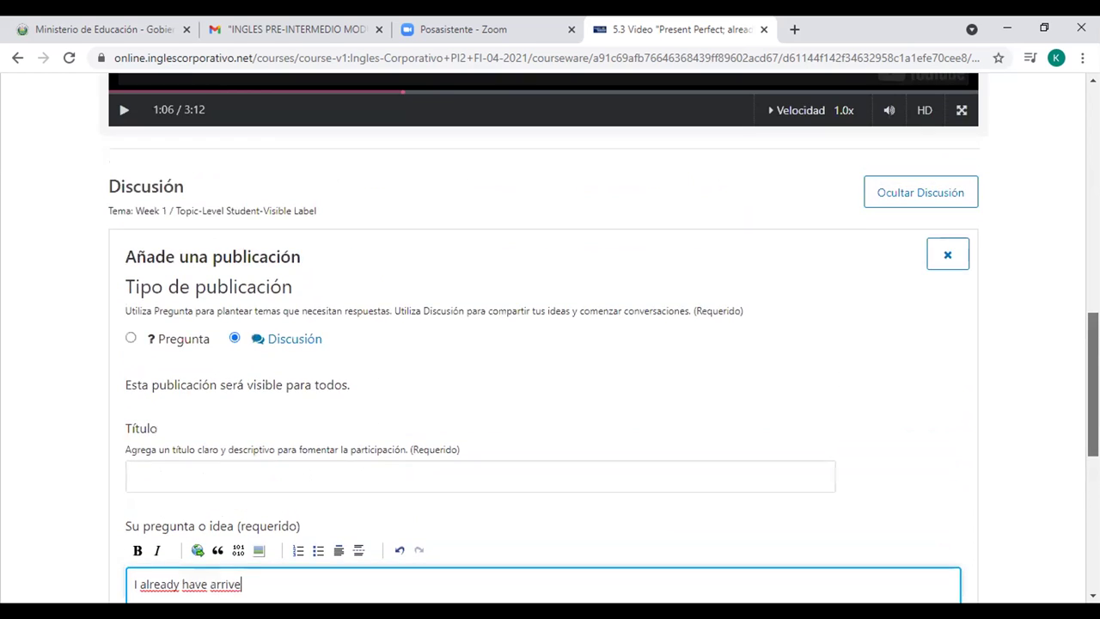
scroll(550, 343, up, 2)
scroll(582, 276, up, 3)
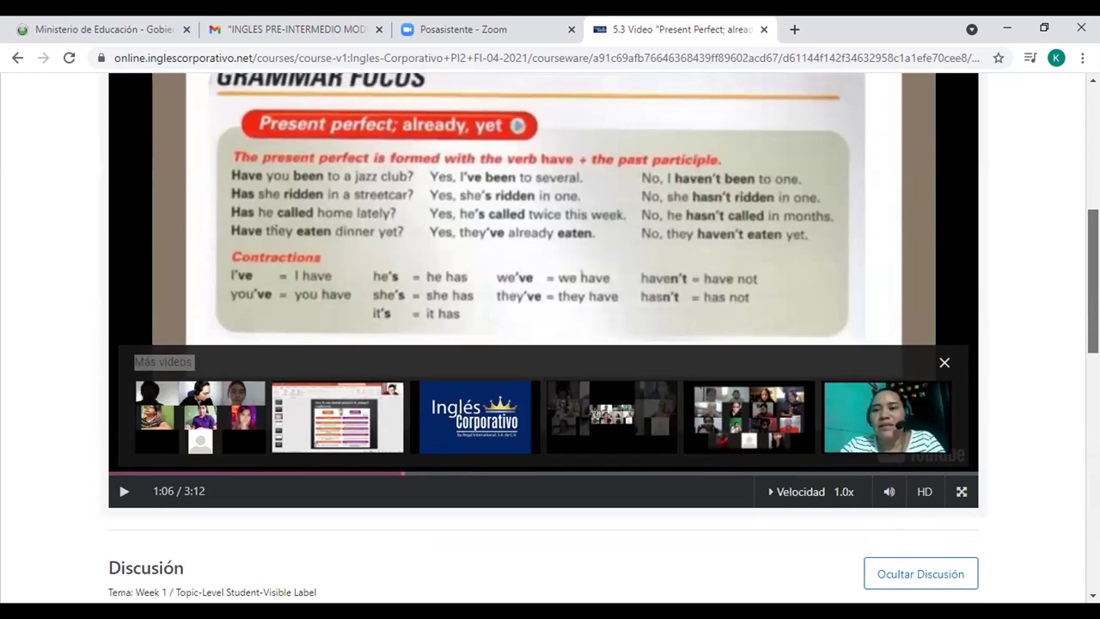
scroll(550, 344, up, 1)
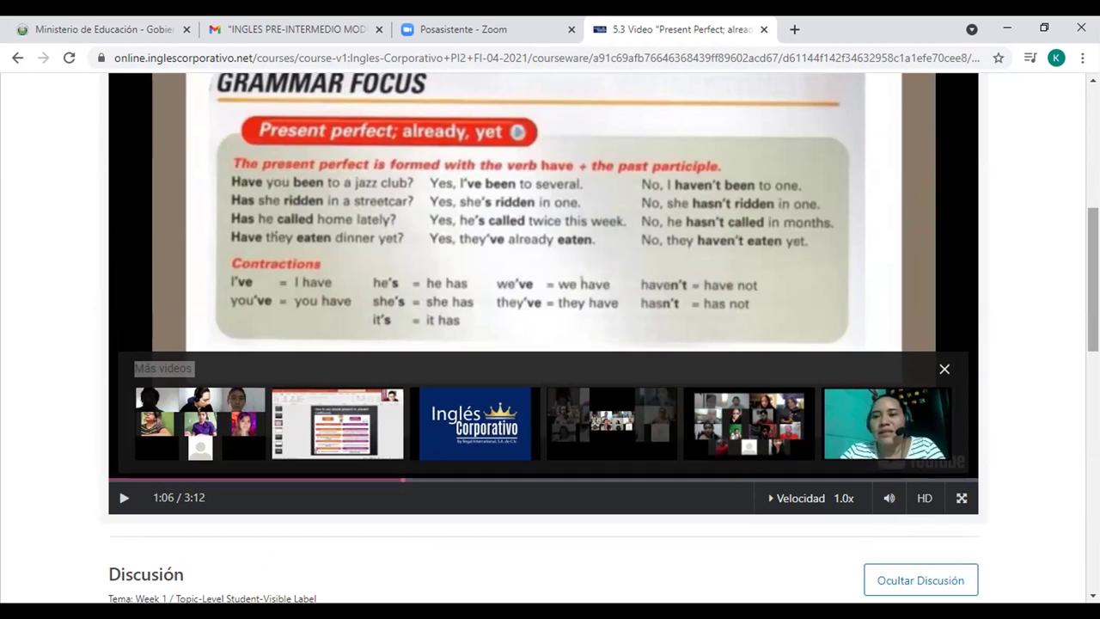
scroll(1093, 283, down, 4)
scroll(1092, 387, down, 2)
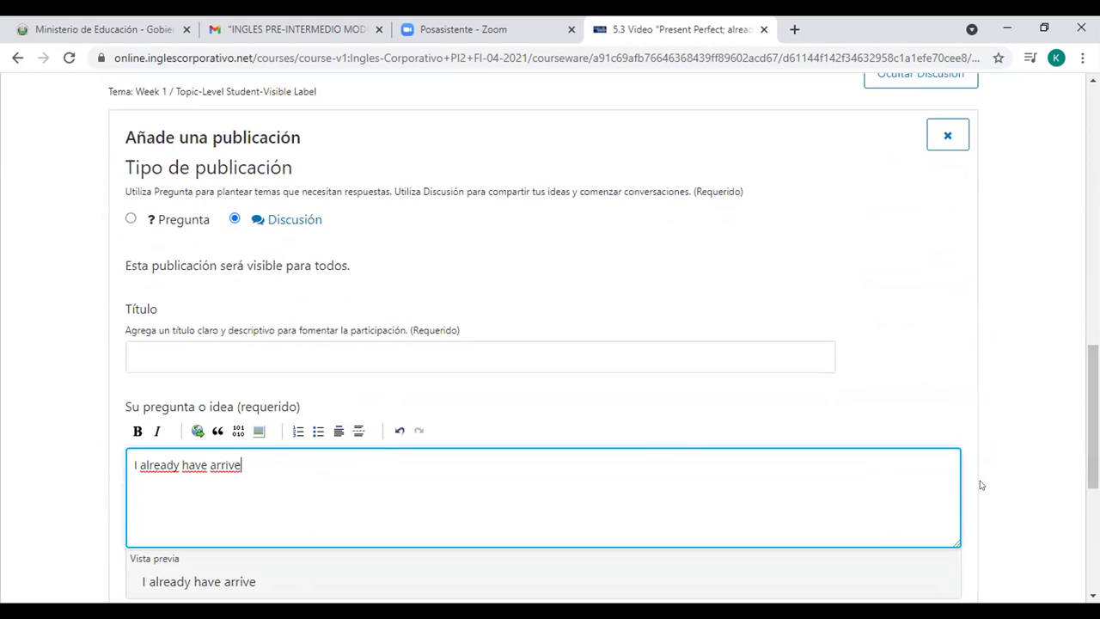
scroll(1093, 412, up, 2)
scroll(550, 344, up, 2)
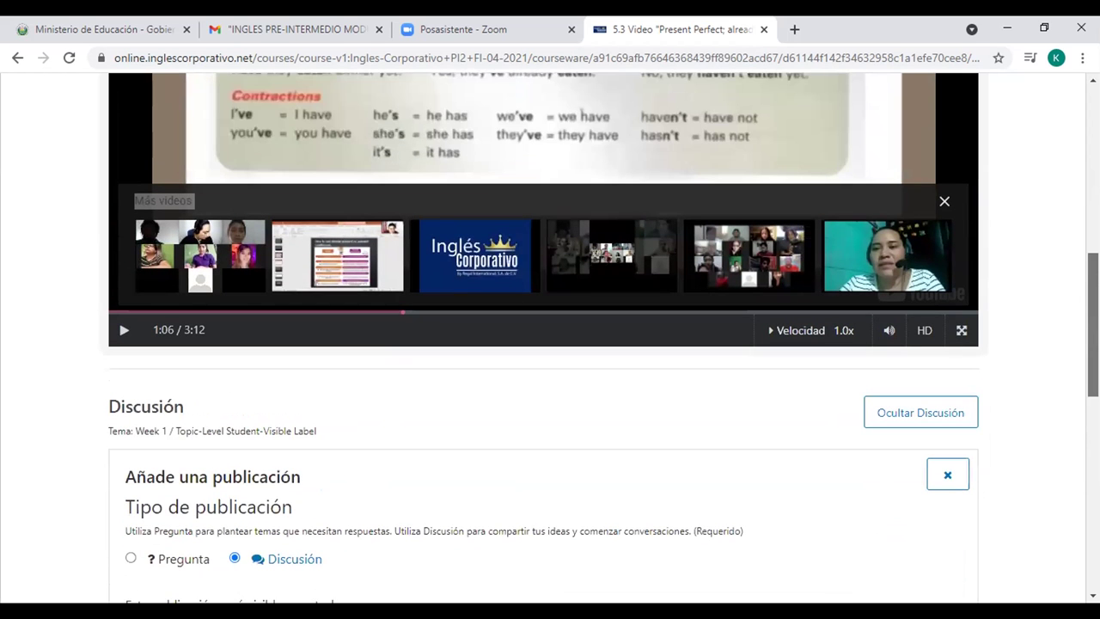
scroll(471, 425, up, 4)
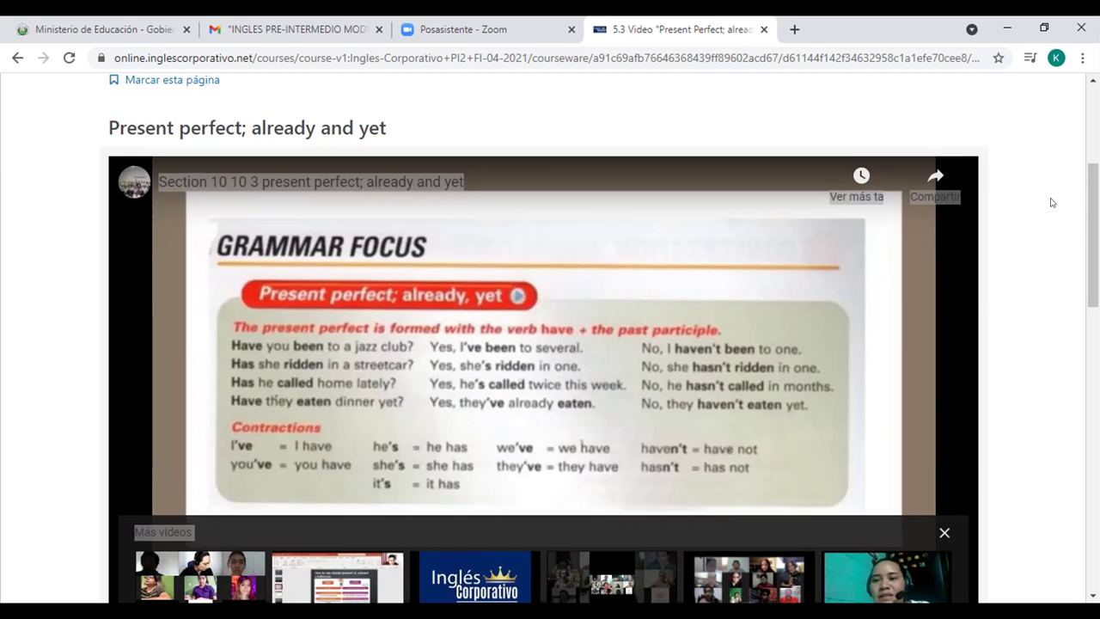
scroll(1092, 258, down, 3)
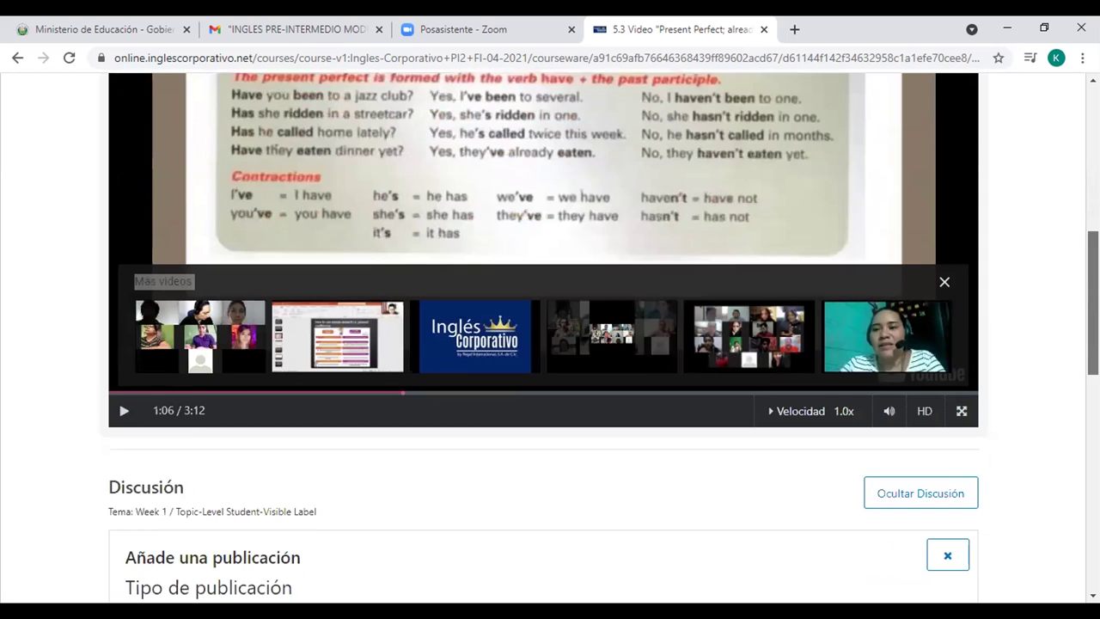
scroll(1075, 399, down, 2)
scroll(1076, 399, down, 4)
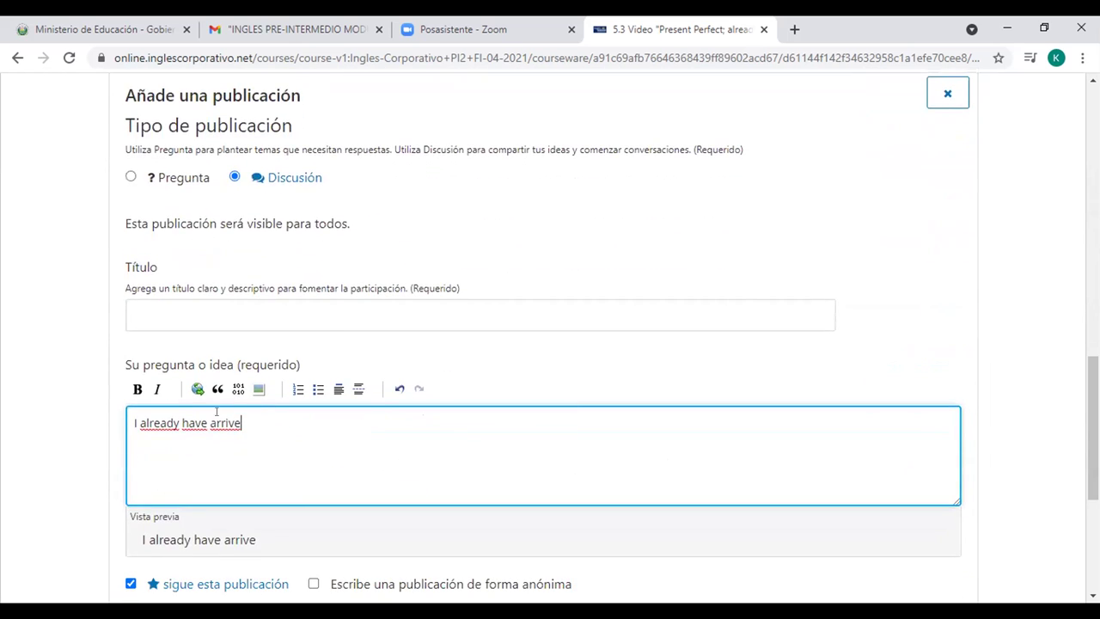
Clear the whole draft sentence from the post body
shift+click(185, 414)
click(238, 422)
key(BackSpace)
key(BackSpace)
key(BackSpace)
key(BackSpace)
key(BackSpace)
key(BackSpace)
key(BackSpace)
key(BackSpace)
key(BackSpace)
key(BackSpace)
key(BackSpace)
key(BackSpace)
key(BackSpace)
key(BackSpace)
key(BackSpace)
key(BackSpace)
key(BackSpace)
key(BackSpace)
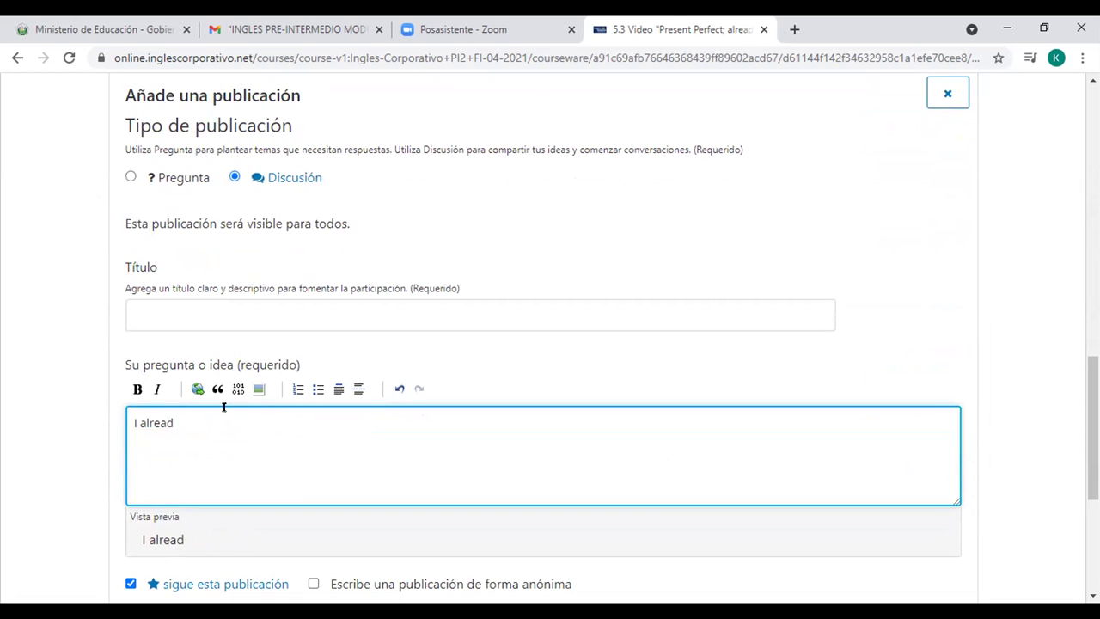
key(BackSpace)
key(BackSpace)
key(BackSpace)
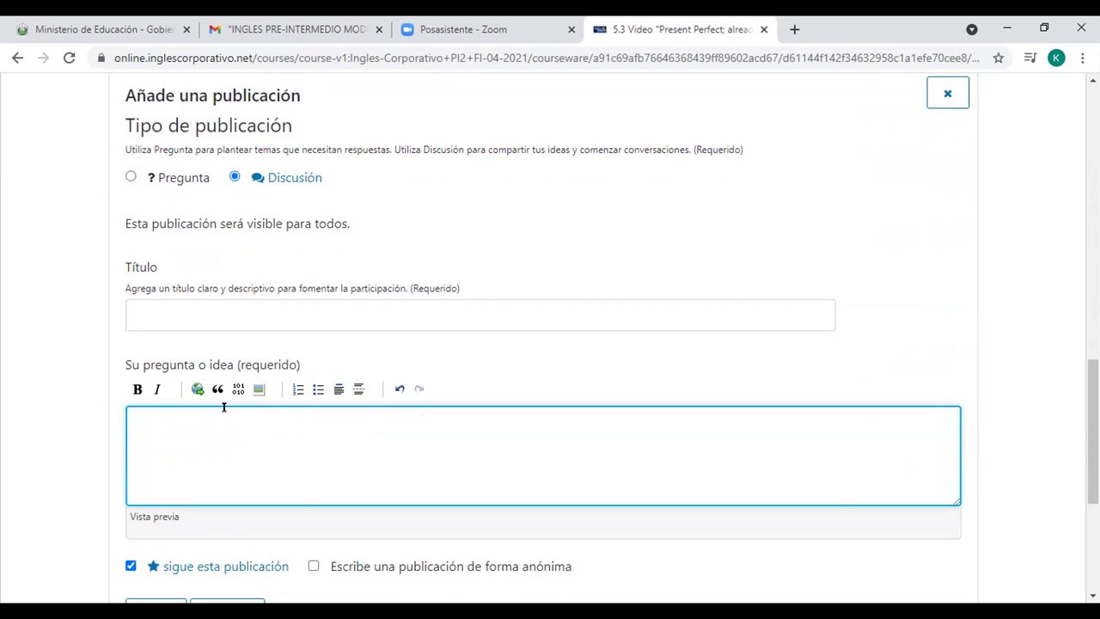
Write "How you arriven" in the empty post body as a draft question
text(W)
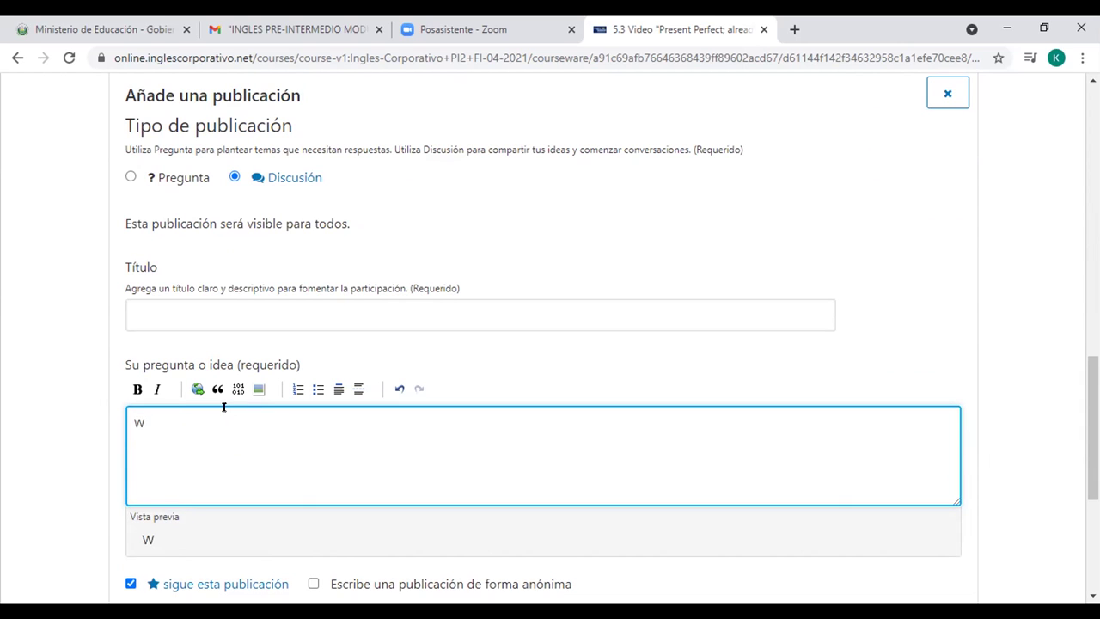
key(BackSpace)
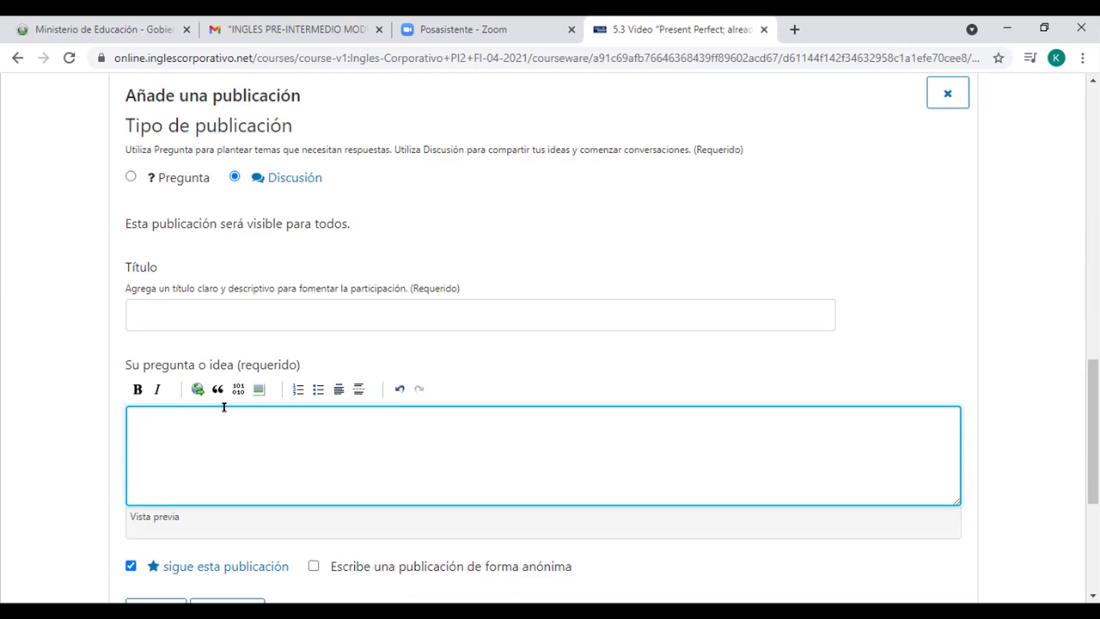
text(How)
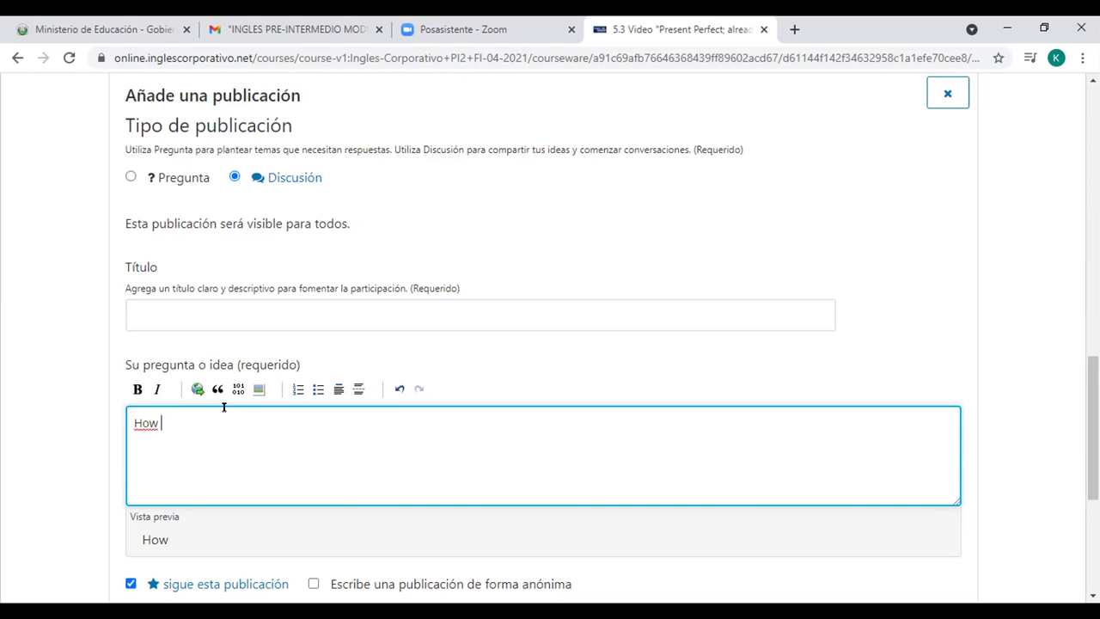
text( you arrive)
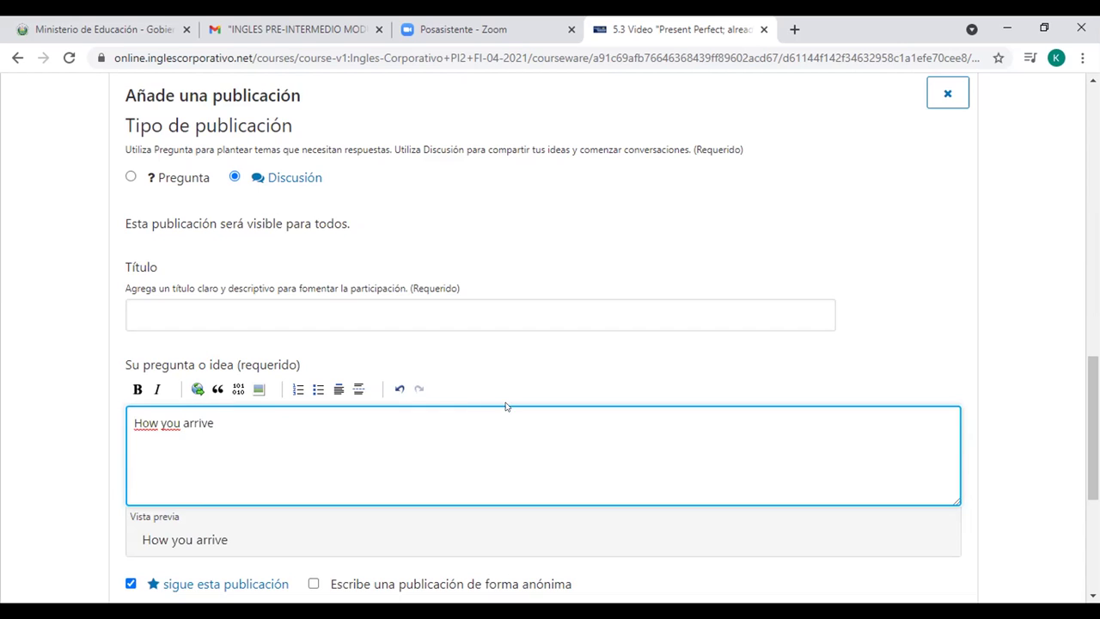
text(n)
Review the question patterns and contractions in the video's present perfect chart
scroll(1081, 241, up, 3)
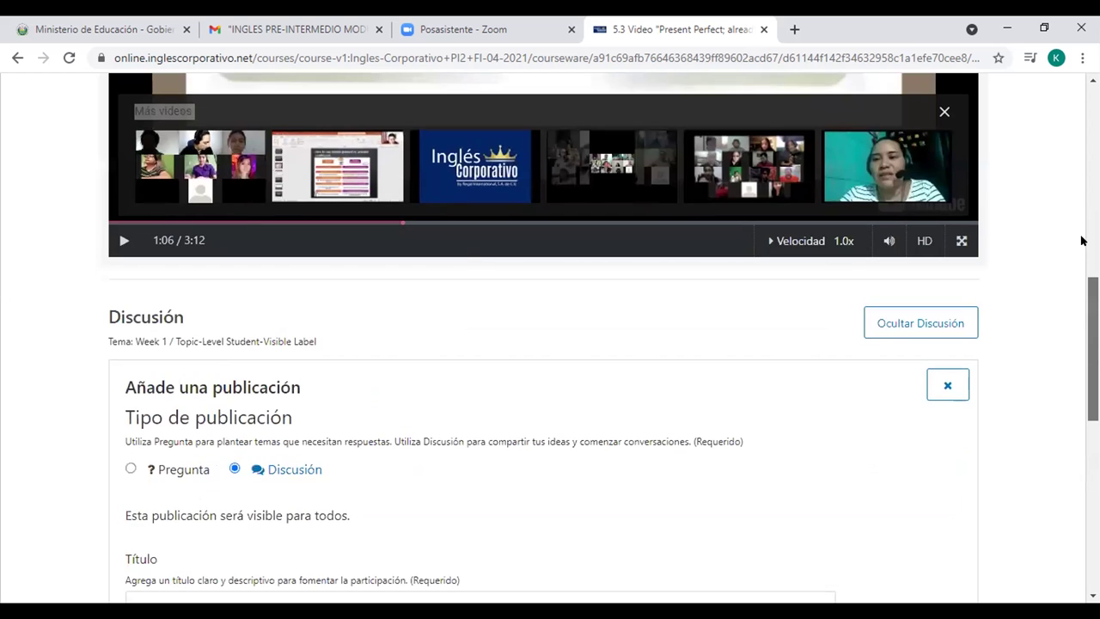
scroll(1081, 241, up, 2)
scroll(1082, 242, up, 1)
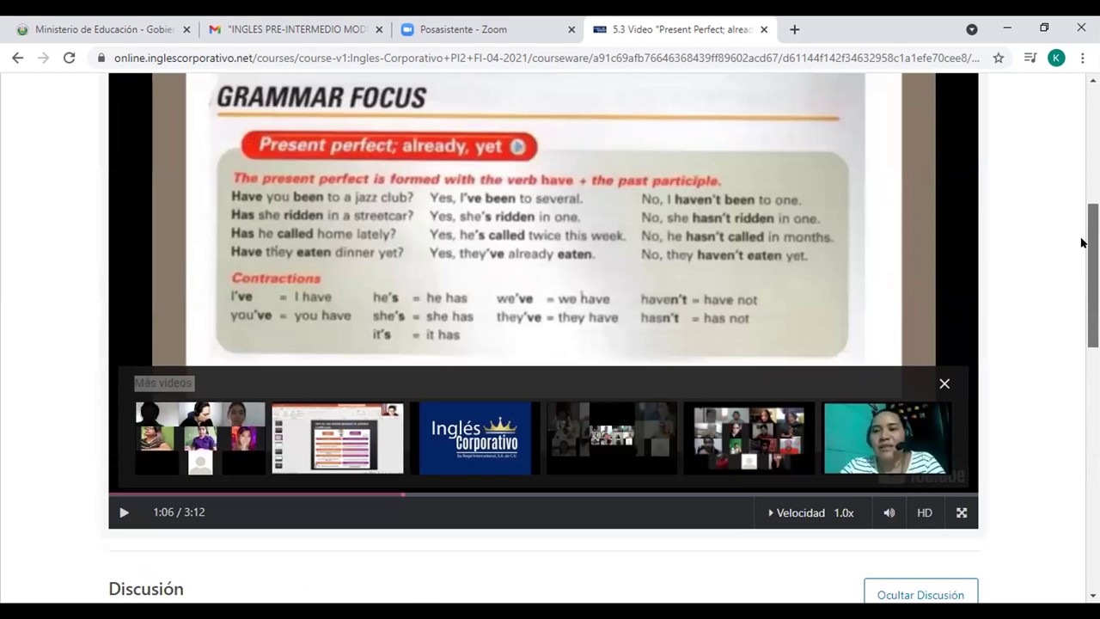
scroll(1082, 242, down, 1)
scroll(1075, 257, down, 1)
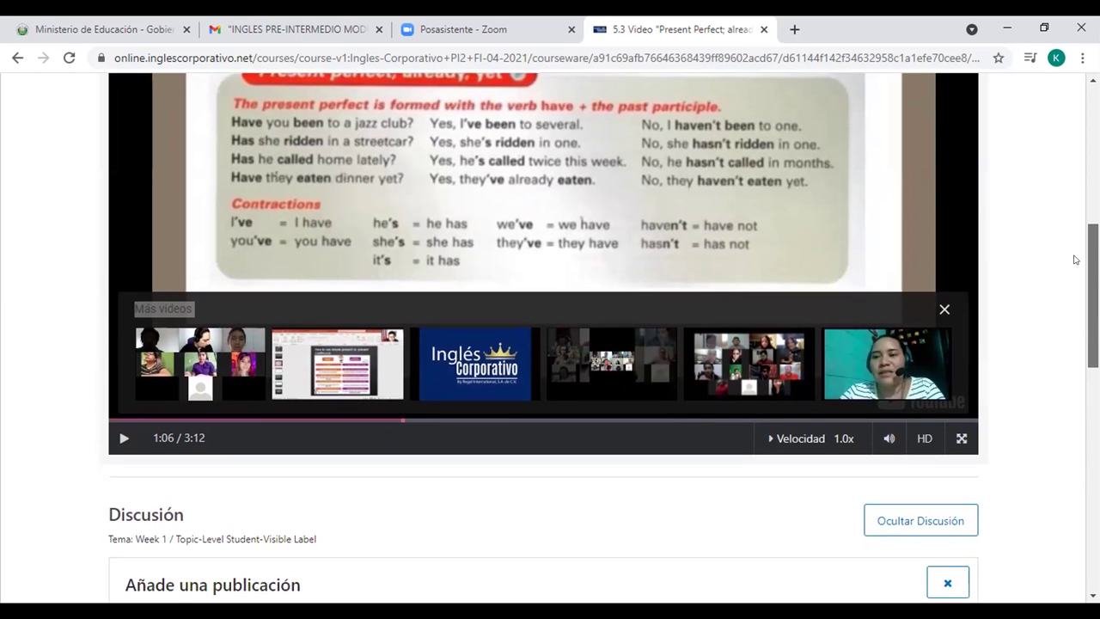
scroll(1074, 259, down, 1)
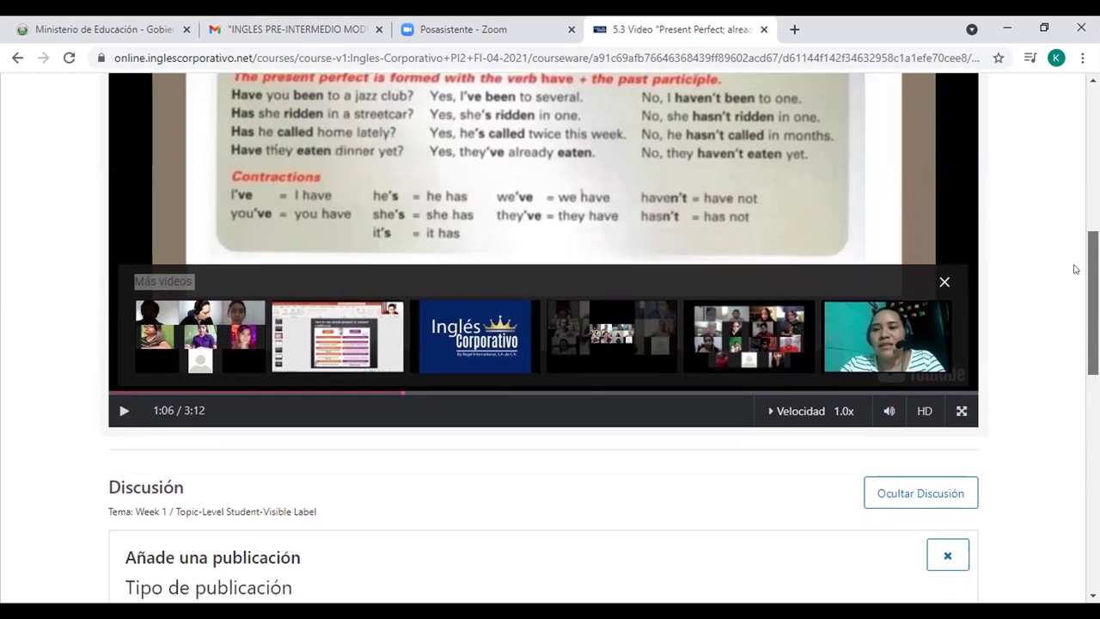
scroll(1069, 284, down, 3)
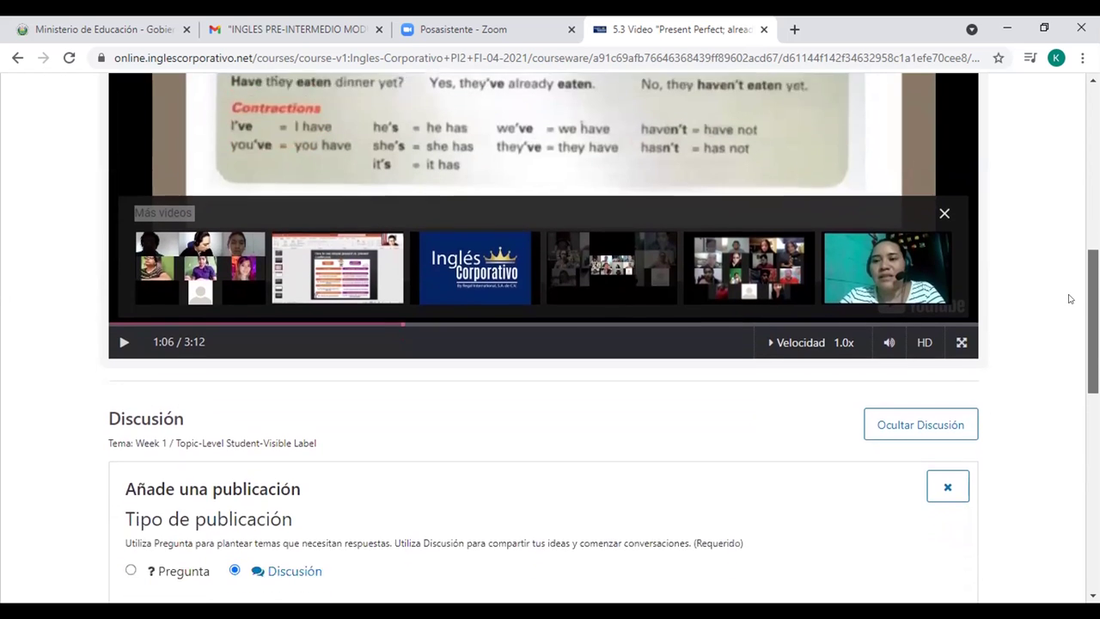
scroll(1057, 369, down, 2)
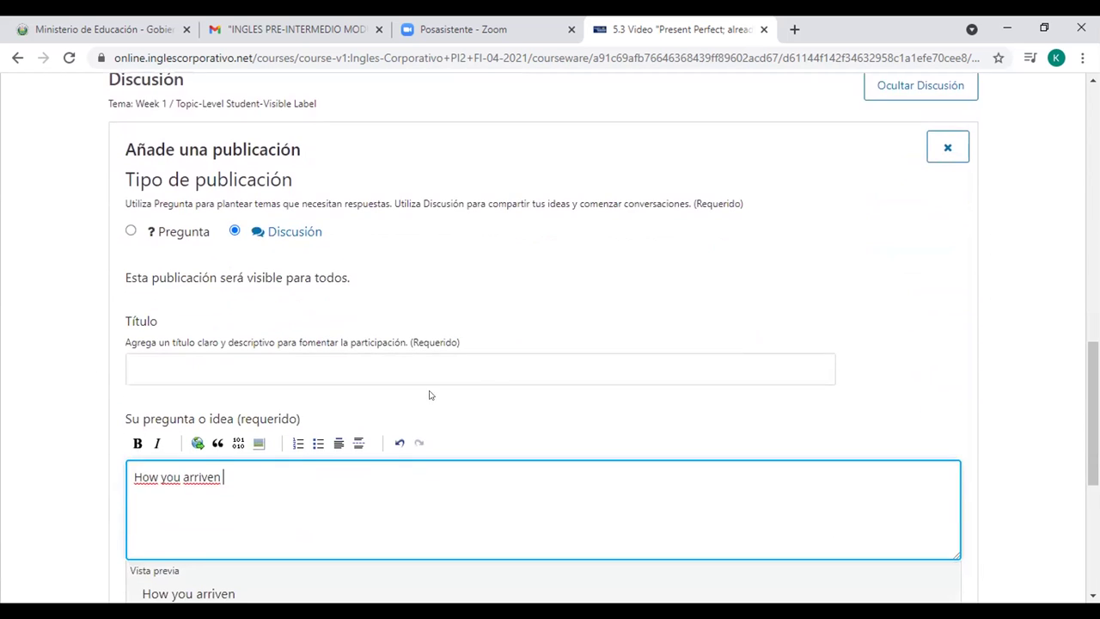
Replace the draft question in the post body with the opening "Have you", following the question pattern in the grammar chart
key(BackSpace)
key(BackSpace)
key(BackSpace)
key(BackSpace)
key(BackSpace)
key(BackSpace)
key(BackSpace)
key(BackSpace)
key(BackSpace)
key(BackSpace)
key(BackSpace)
key(BackSpace)
key(BackSpace)
key(BackSpace)
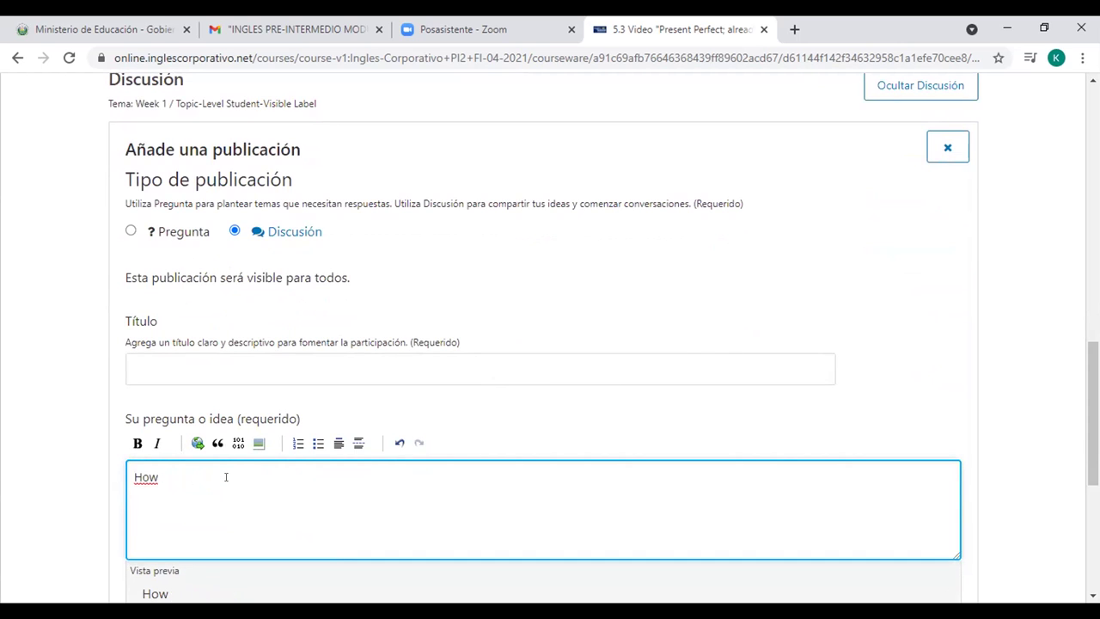
text(ave)
drag(1093, 412, 1093, 275)
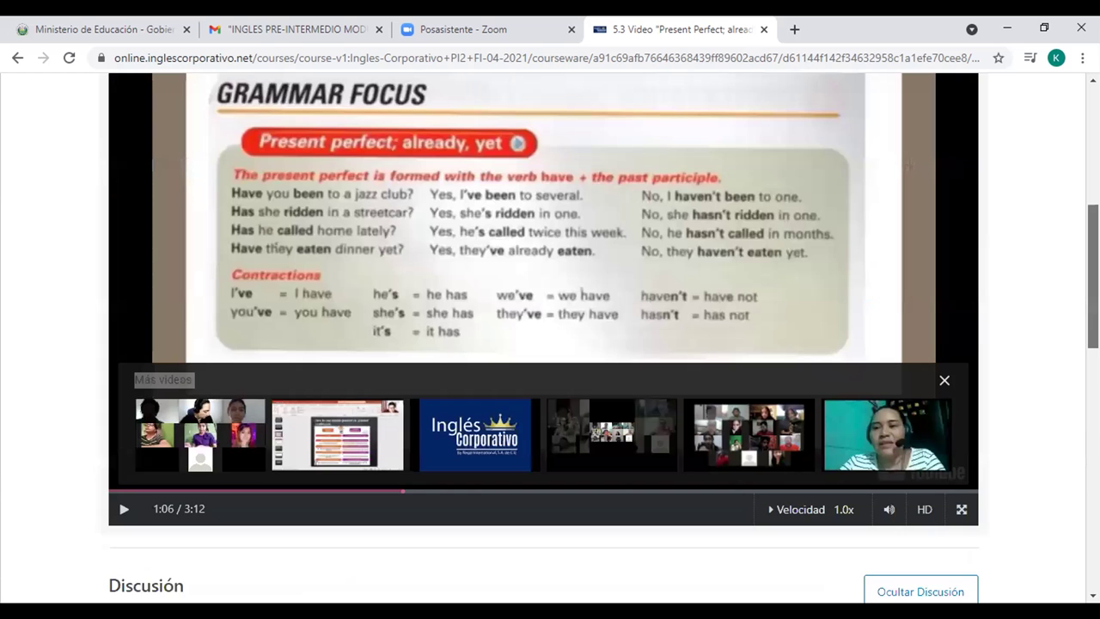
mouse_move(1092, 275)
mouse_down()
mouse_move(1092, 393)
mouse_move(1093, 293)
mouse_up()
text(you)
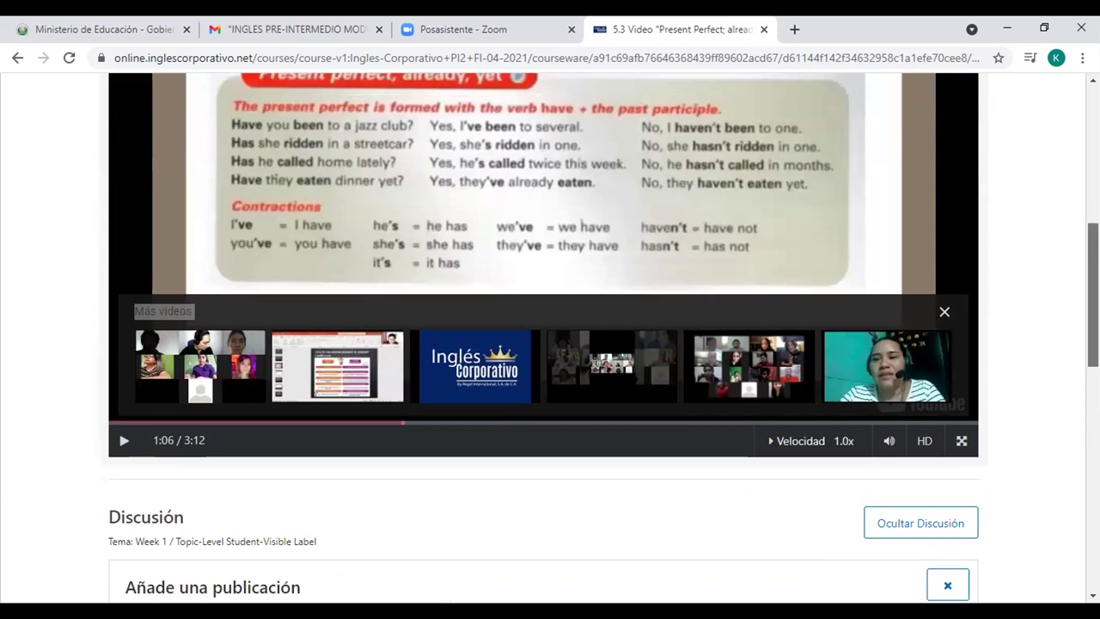
scroll(1084, 384, down, 2)
scroll(1084, 384, down, 3)
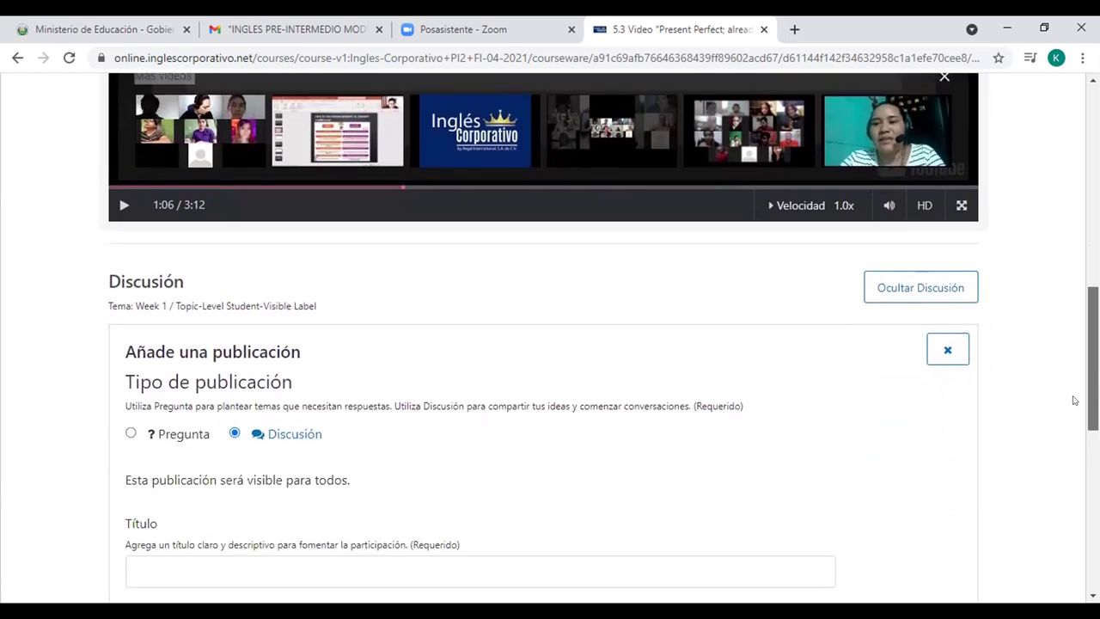
text(Have you)
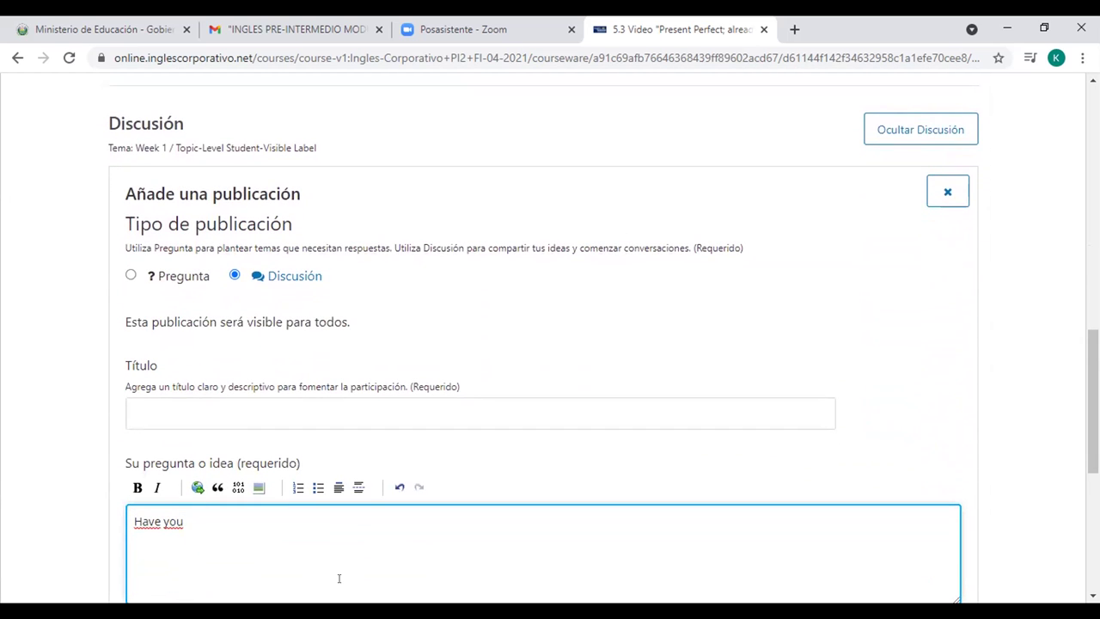
Make the question negative by changing "Have" to "Haven't"
click(159, 516)
click(197, 516)
click(158, 516)
scroll(550, 344, down, 2)
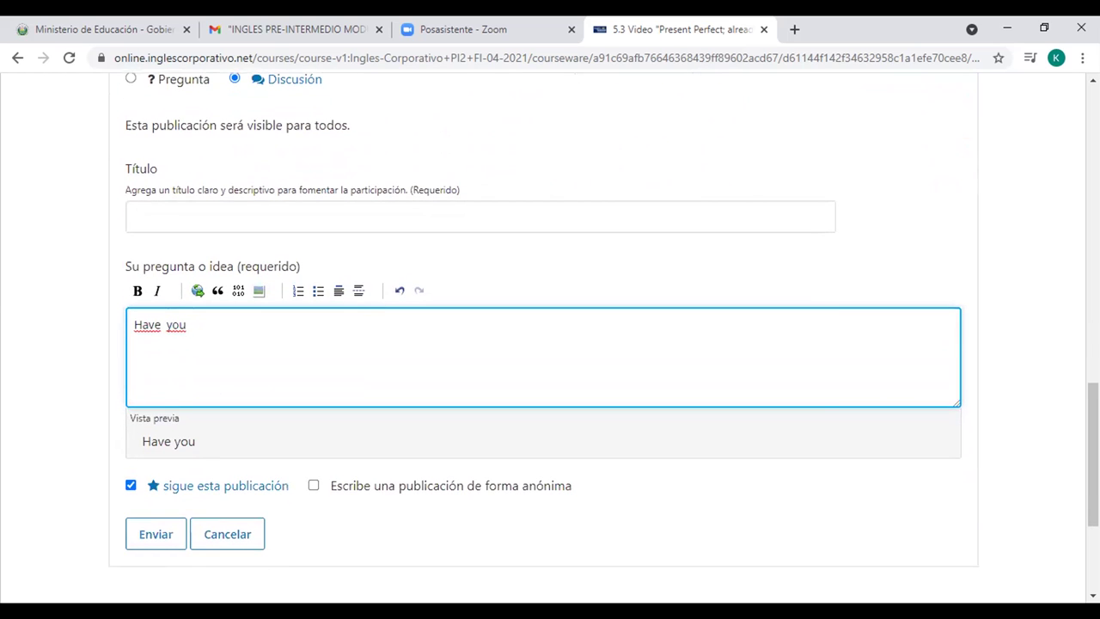
text(n)
text('t)
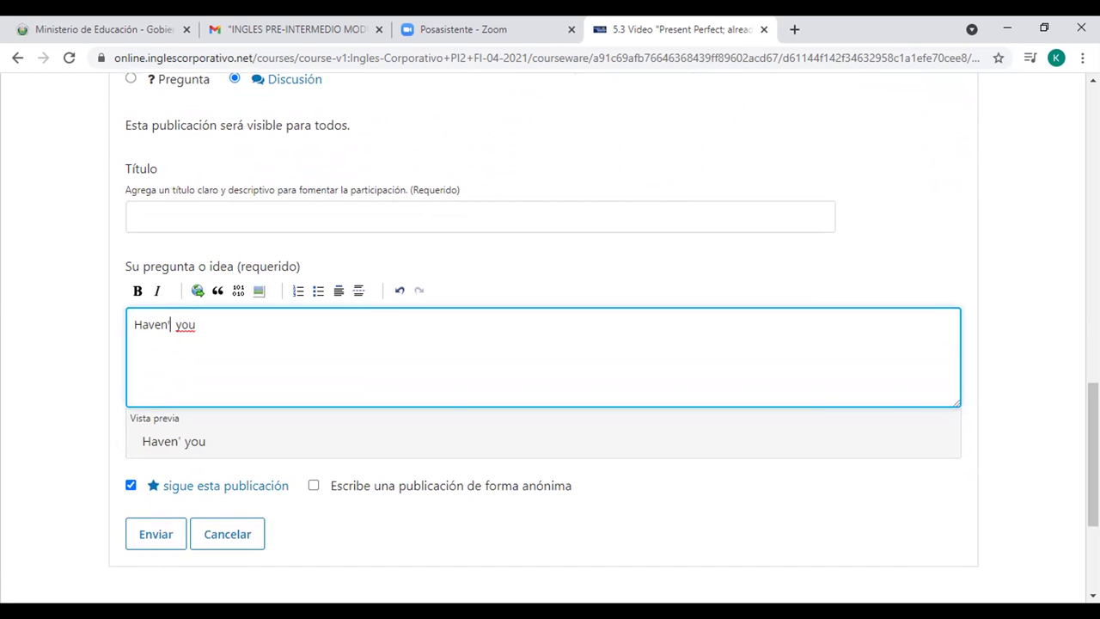
Complete the question in the post body as "Haven't you arrived to you work yet?"
click(202, 337)
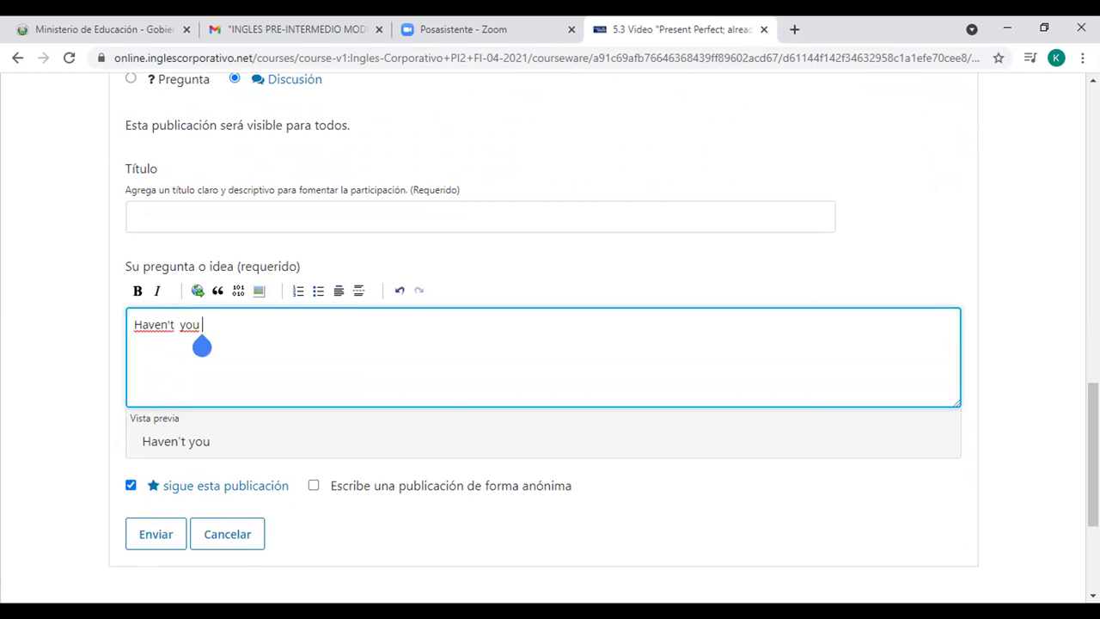
text(arrive)
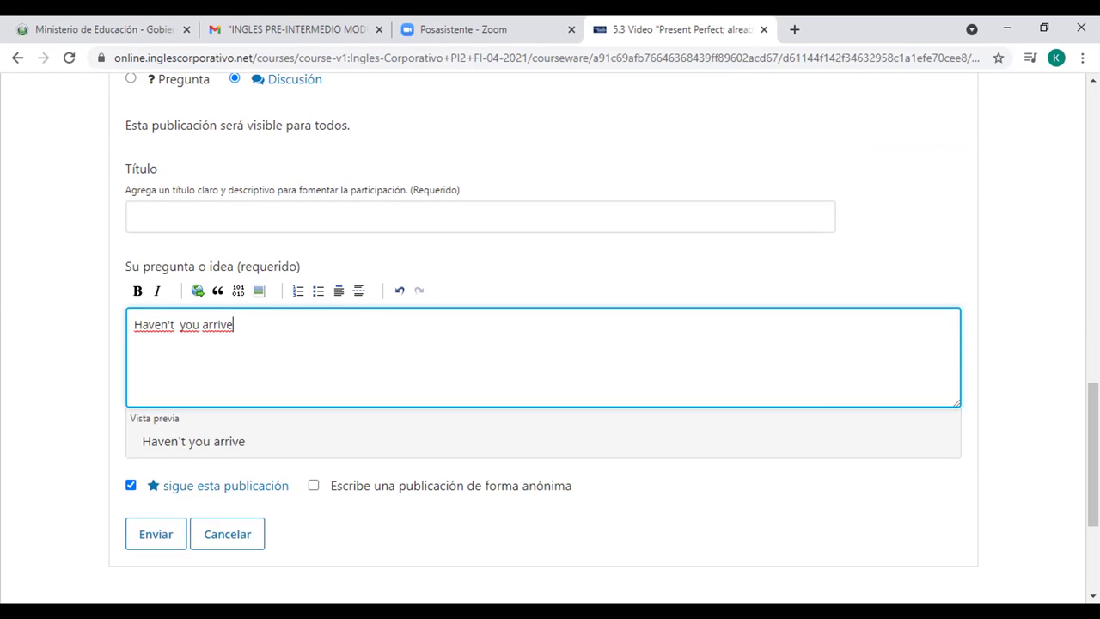
text(n)
key(BackSpace)
text(d)
text(to you work yet)
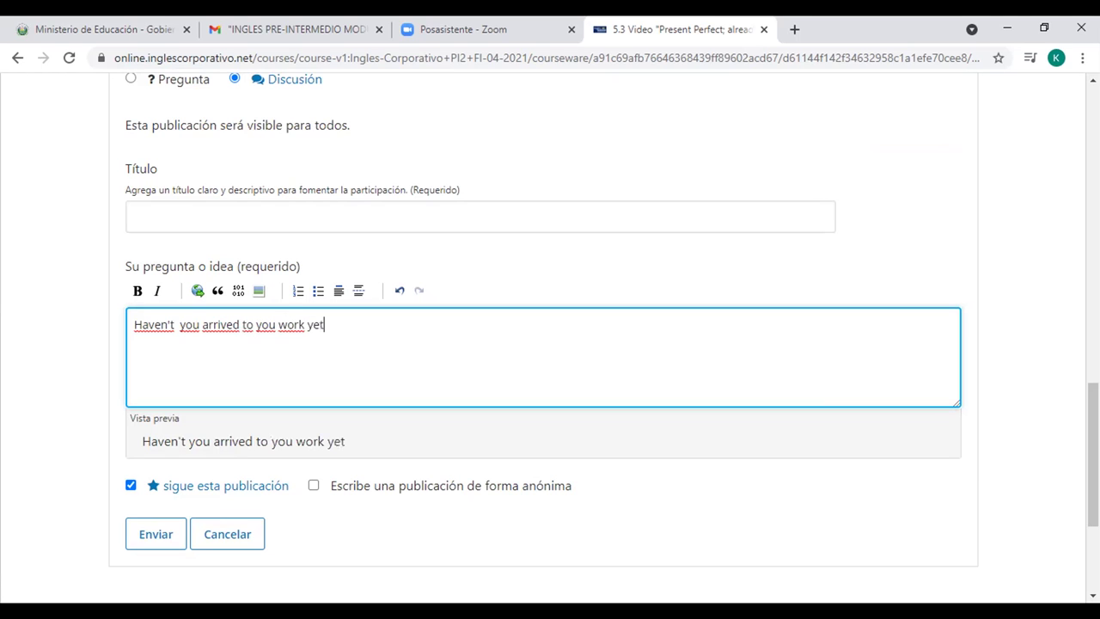
text(?)
Start an answer line below the question in the post body with "No, yet no"
key(Return)
text(No, yet no)
Examine the negative answer patterns in the video's present perfect chart and compare them with the drafted answer
scroll(550, 343, up, 3)
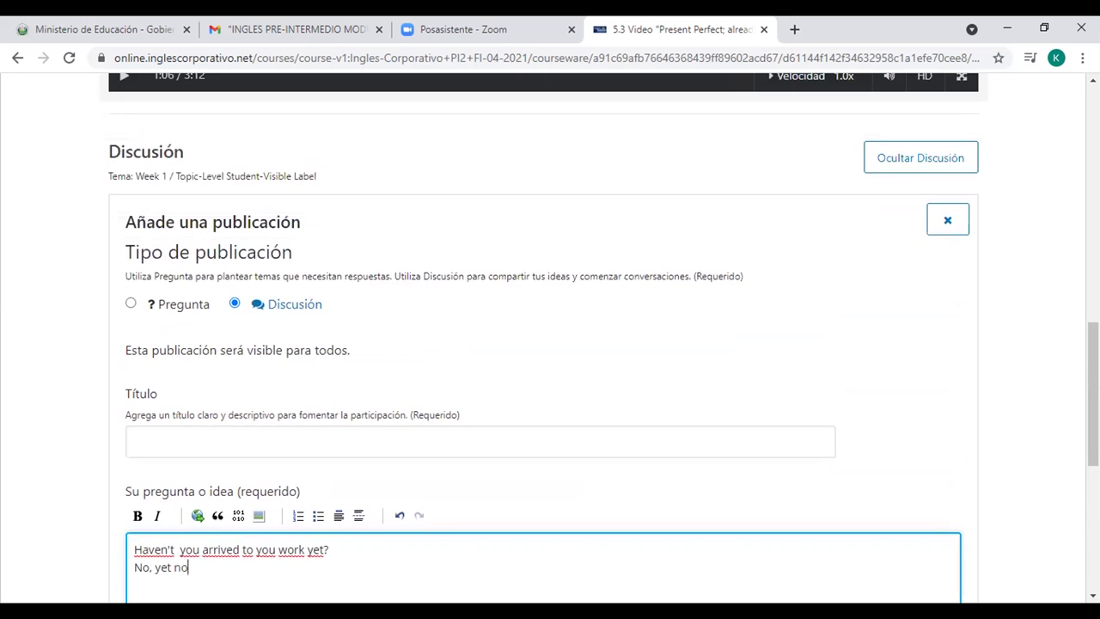
scroll(598, 332, up, 1)
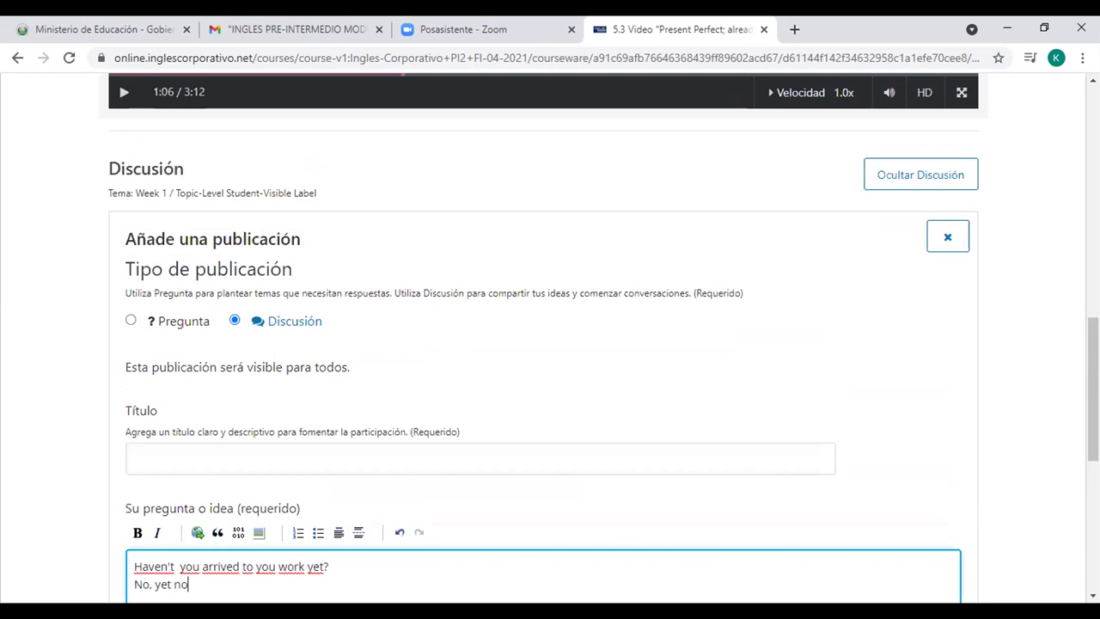
scroll(550, 344, up, 4)
scroll(550, 343, up, 1)
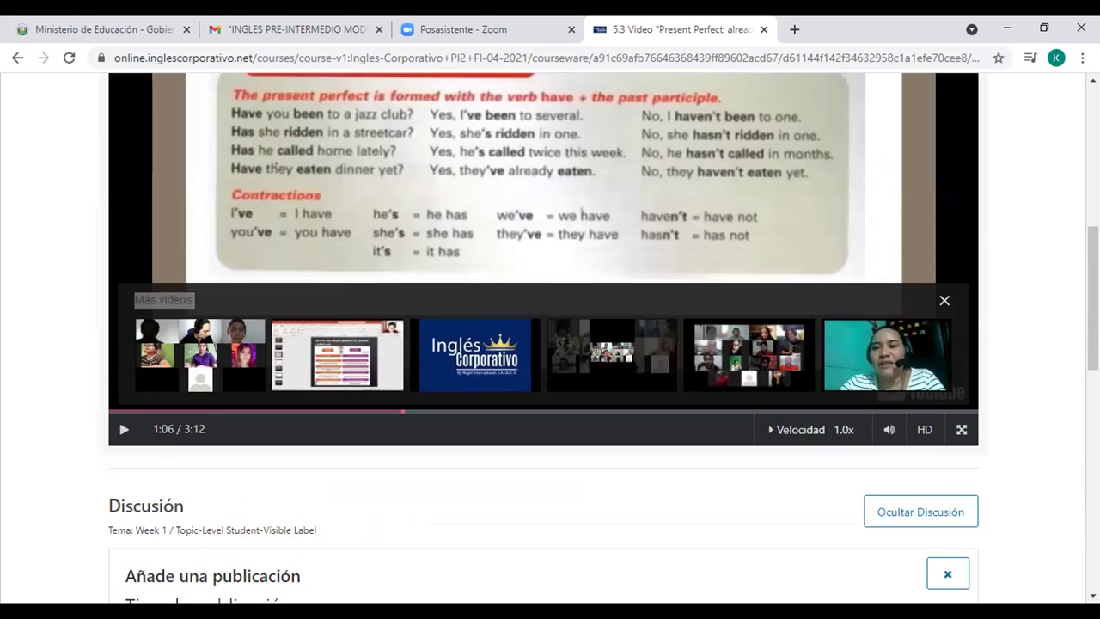
scroll(550, 344, down, 1)
scroll(549, 344, down, 2)
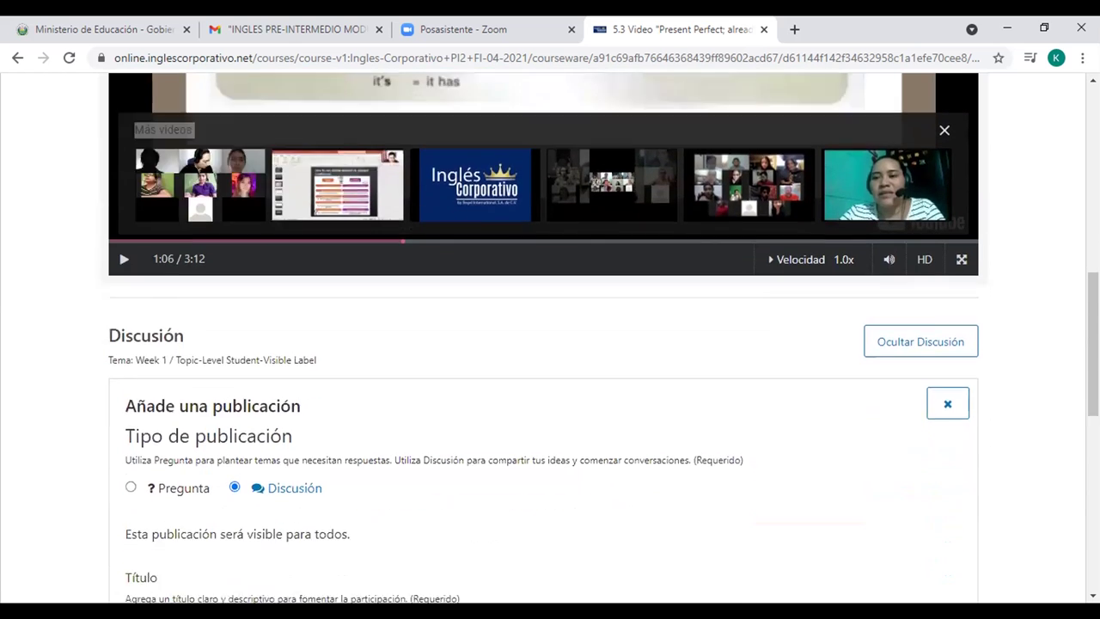
scroll(550, 344, down, 2)
scroll(550, 343, down, 2)
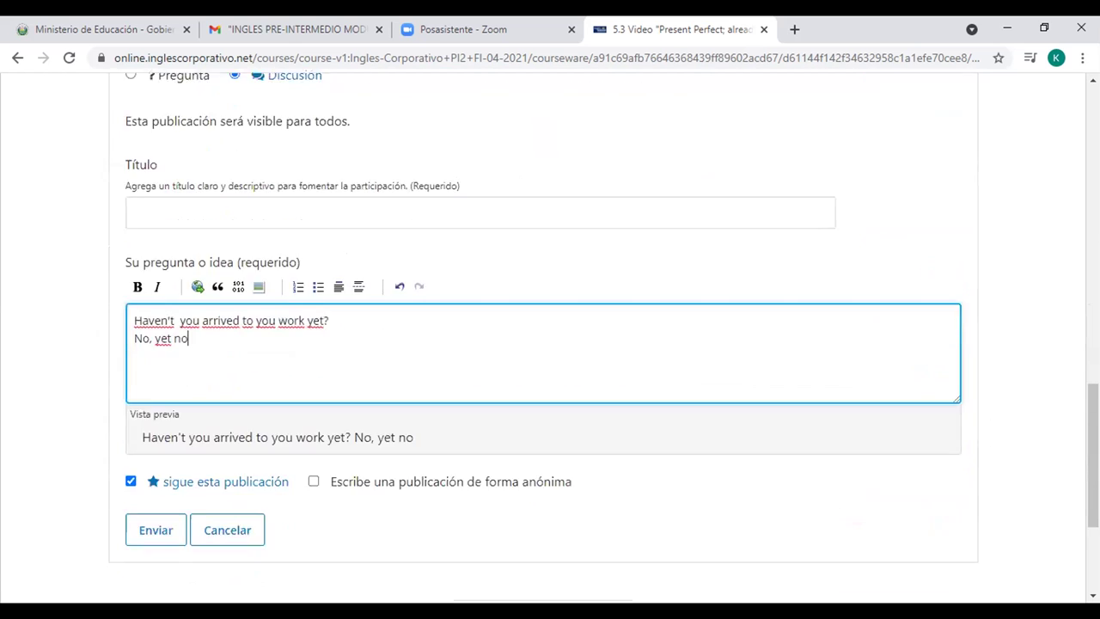
scroll(550, 343, up, 2)
scroll(550, 343, up, 3)
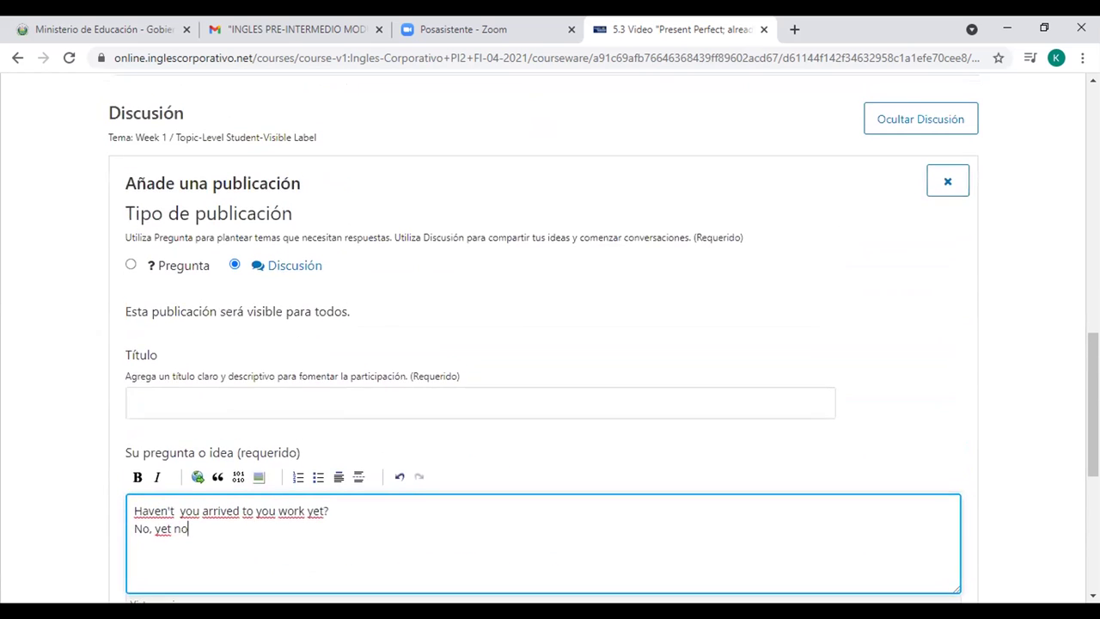
scroll(549, 344, up, 3)
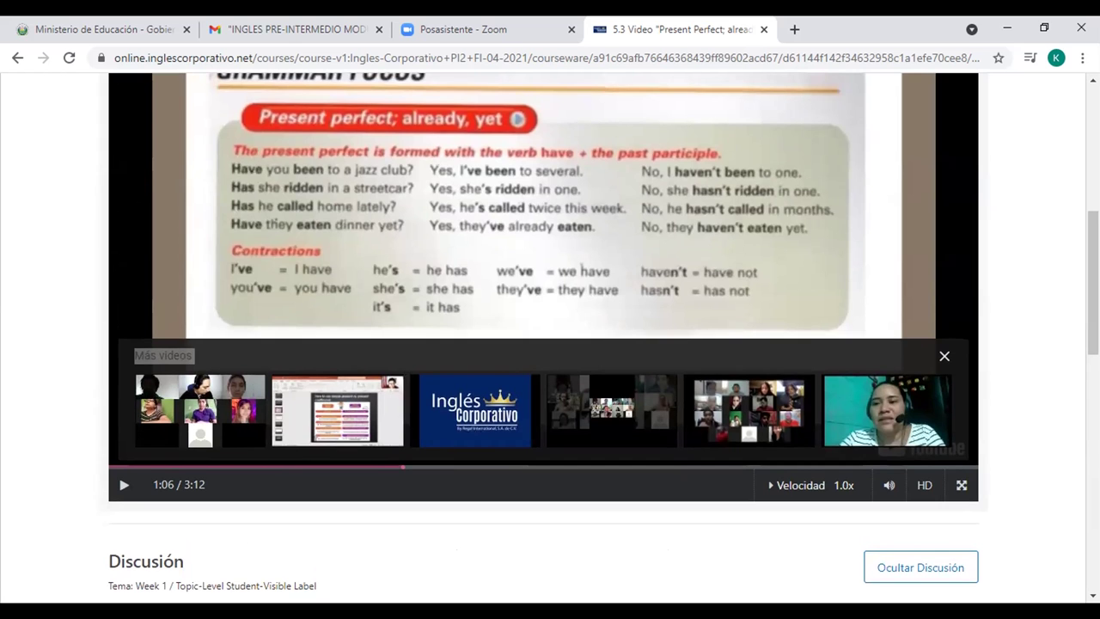
scroll(550, 344, down, 6)
scroll(550, 343, down, 3)
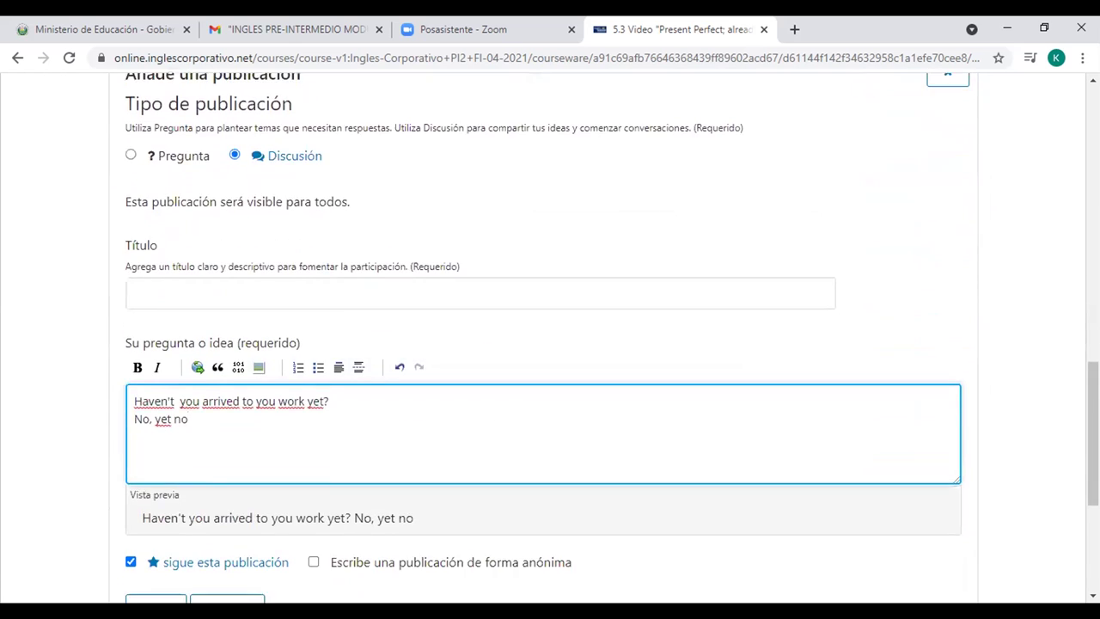
Replace "yet no" in the answer line so that it reads "No, I haven't arrived yet."
key(BackSpace)
key(BackSpace)
key(BackSpace)
key(BackSpace)
key(BackSpace)
key(BackSpace)
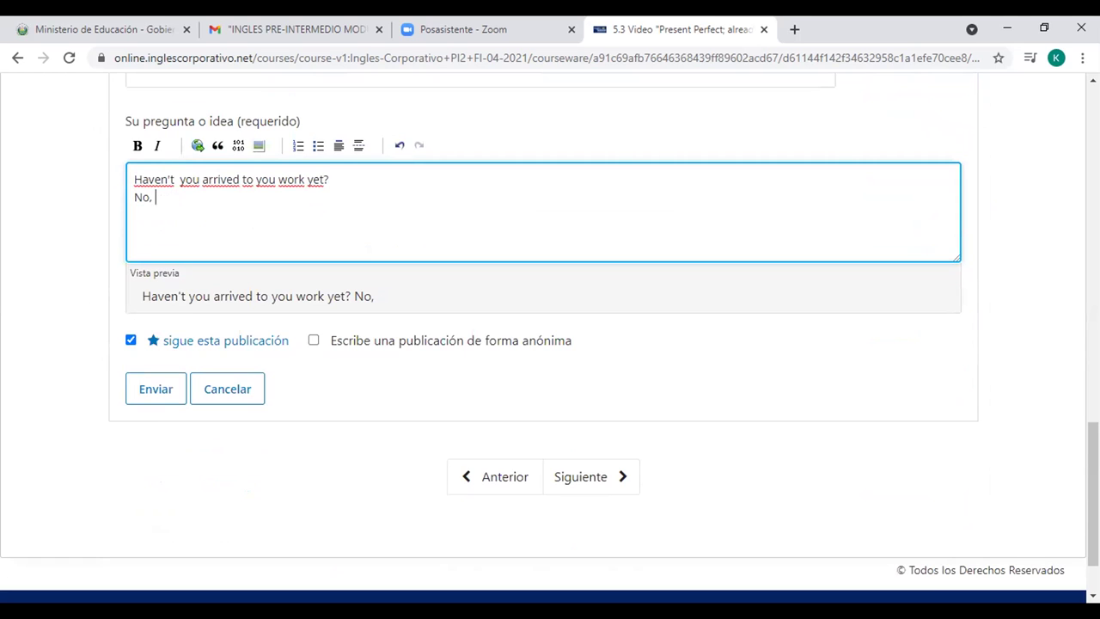
text(I haven't)
scroll(550, 343, up, 3)
scroll(550, 343, down, 3)
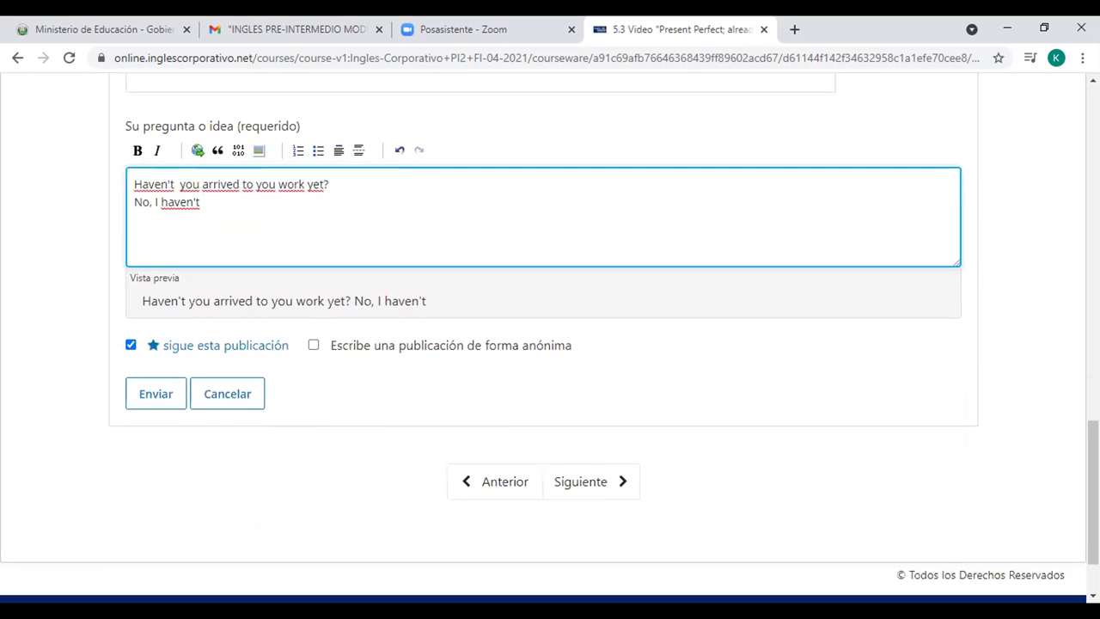
text(arrived yet.)
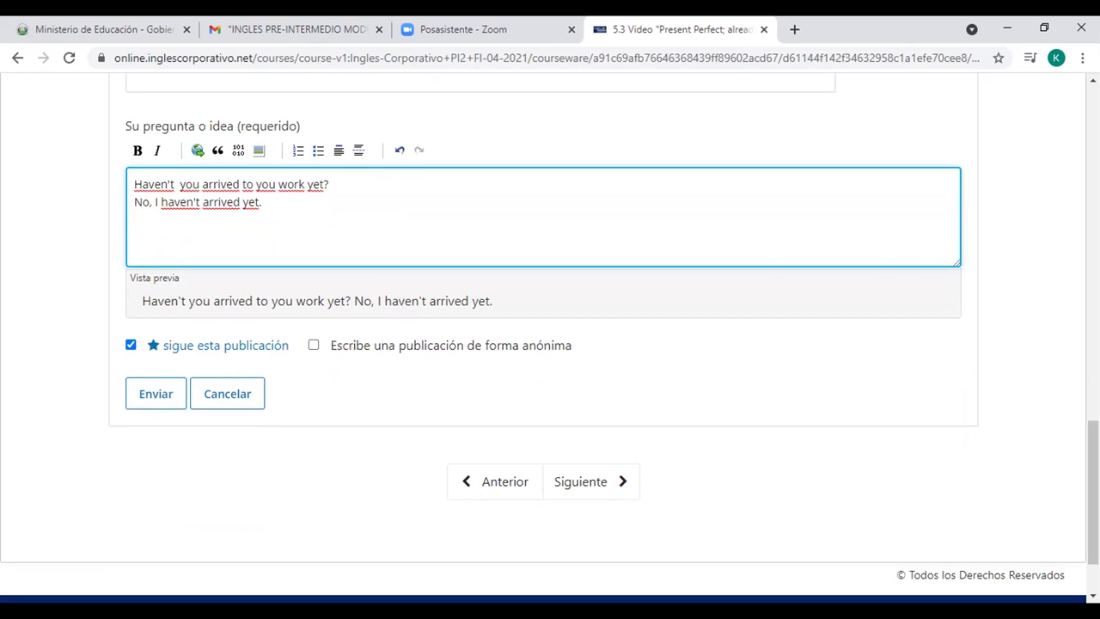
Begin a third line in the post body with "She has already", consulting the present perfect chart in the video
scroll(550, 343, up, 5)
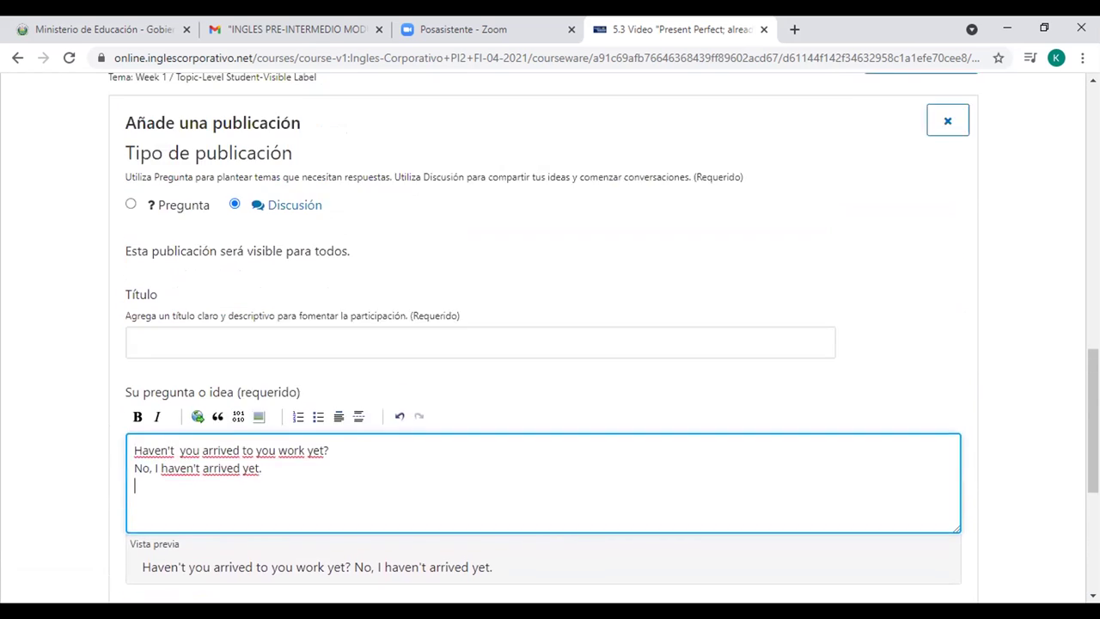
scroll(582, 244, up, 5)
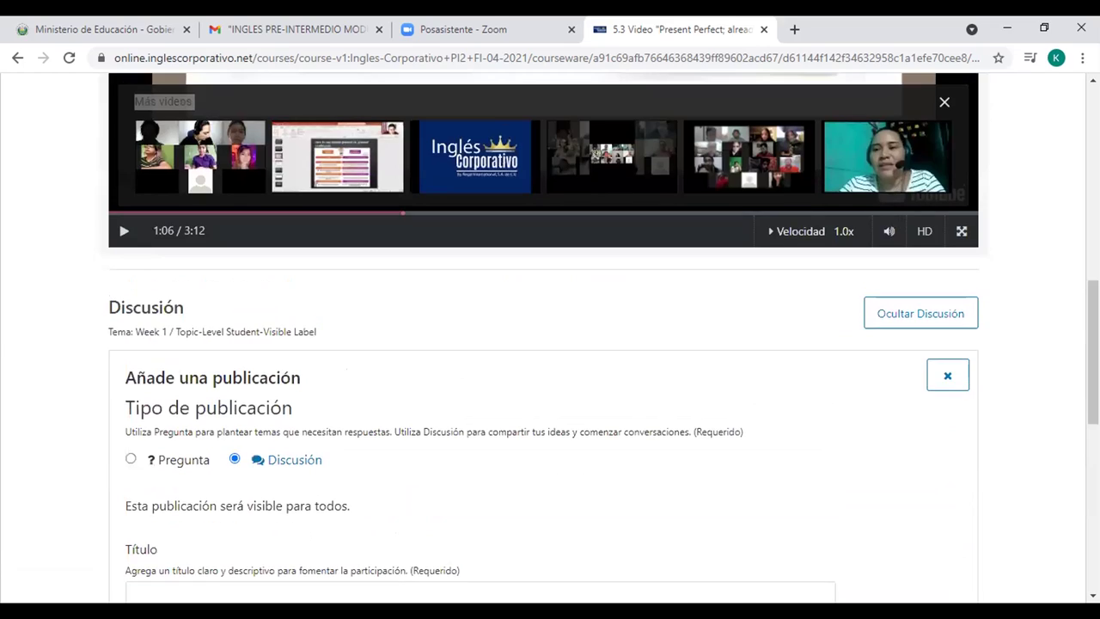
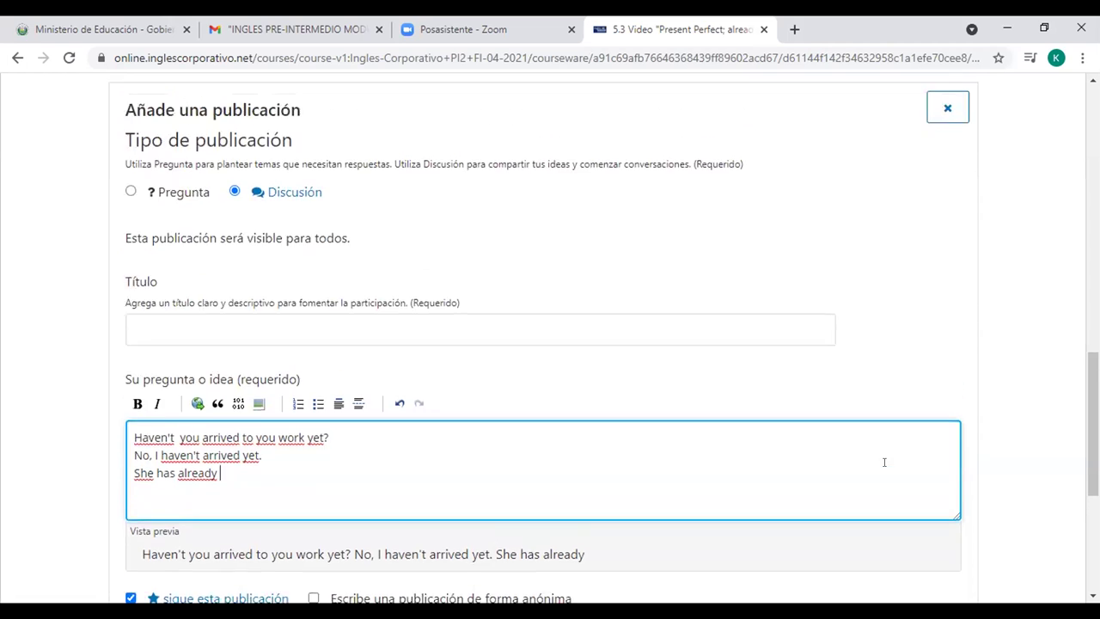
scroll(884, 462, up, 3)
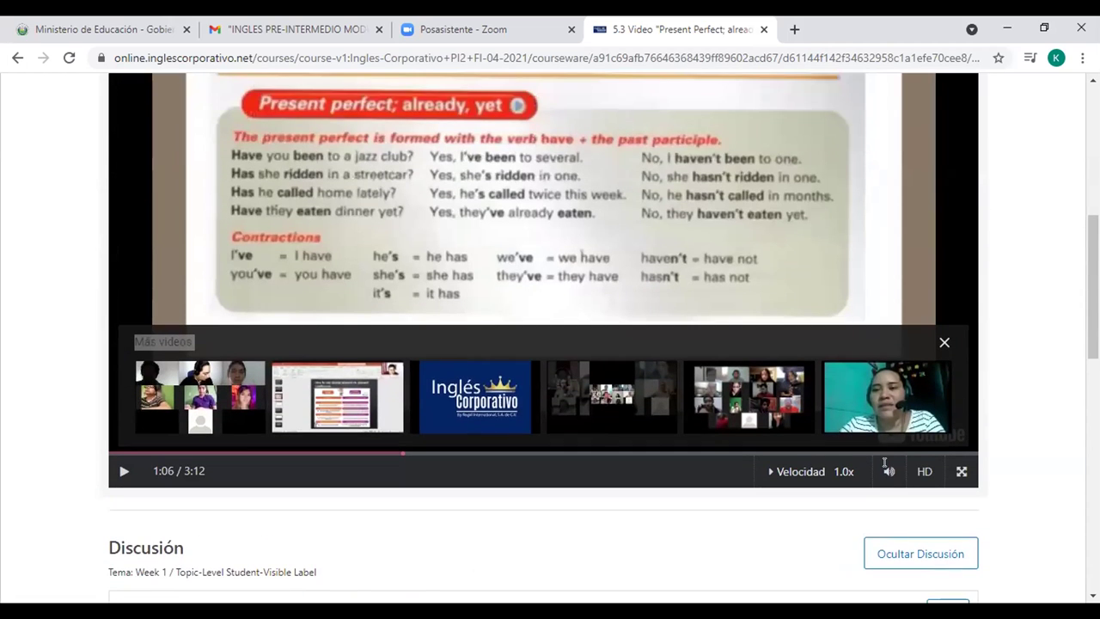
scroll(884, 462, down, 1)
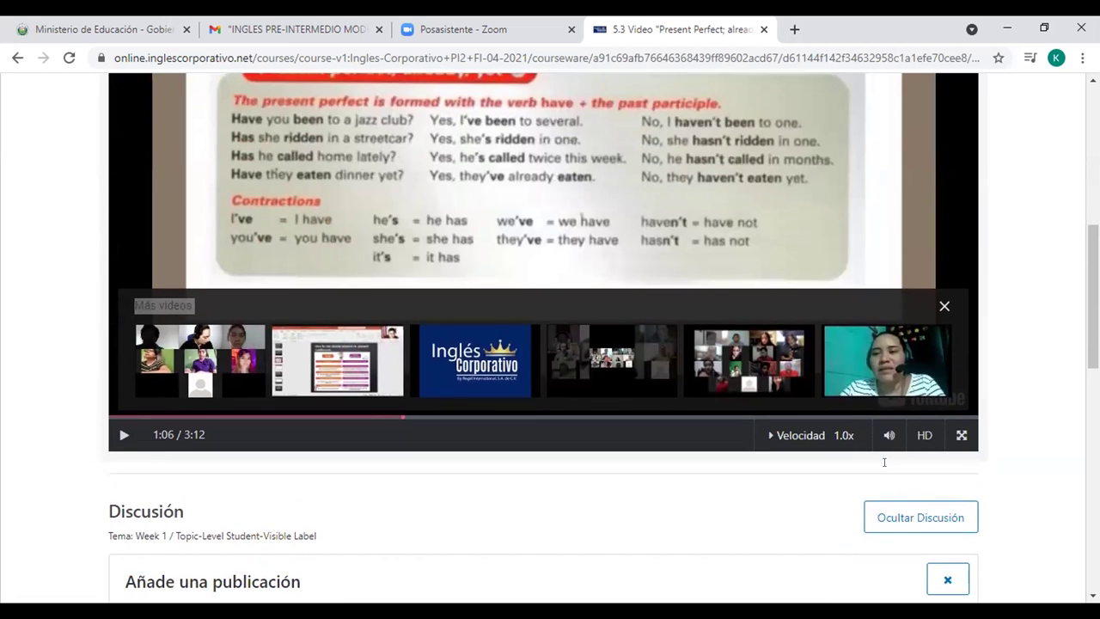
scroll(884, 462, down, 1)
scroll(884, 462, down, 3)
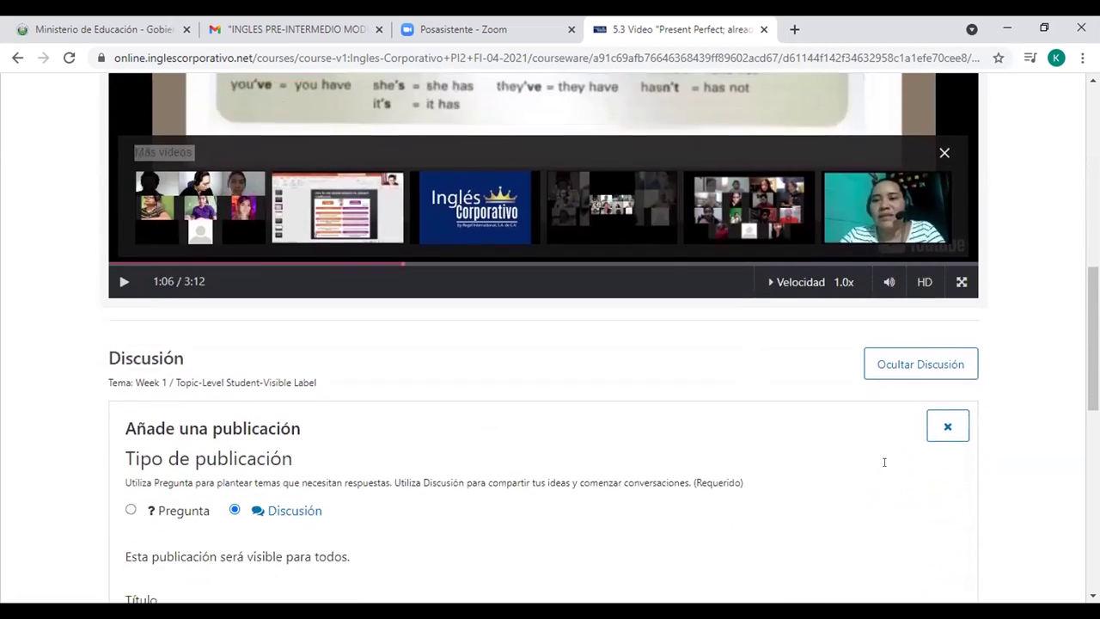
Search Google for "use already and yet" in a new tab and open the "ALREADY vs YET in English" image result
key(ctrl+t)
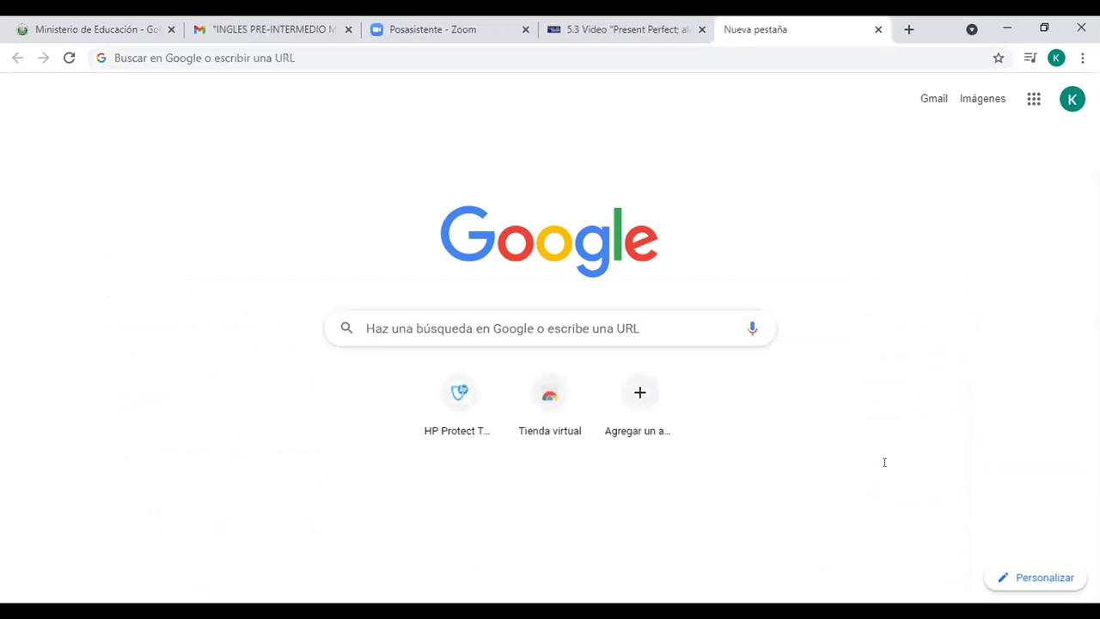
text(u)
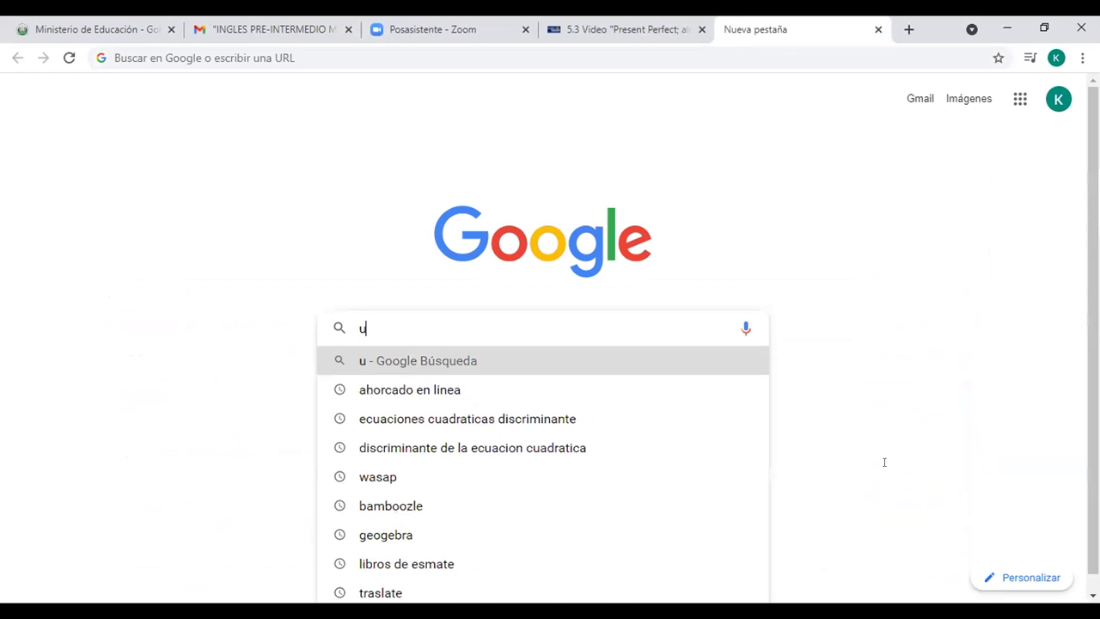
text(se alread)
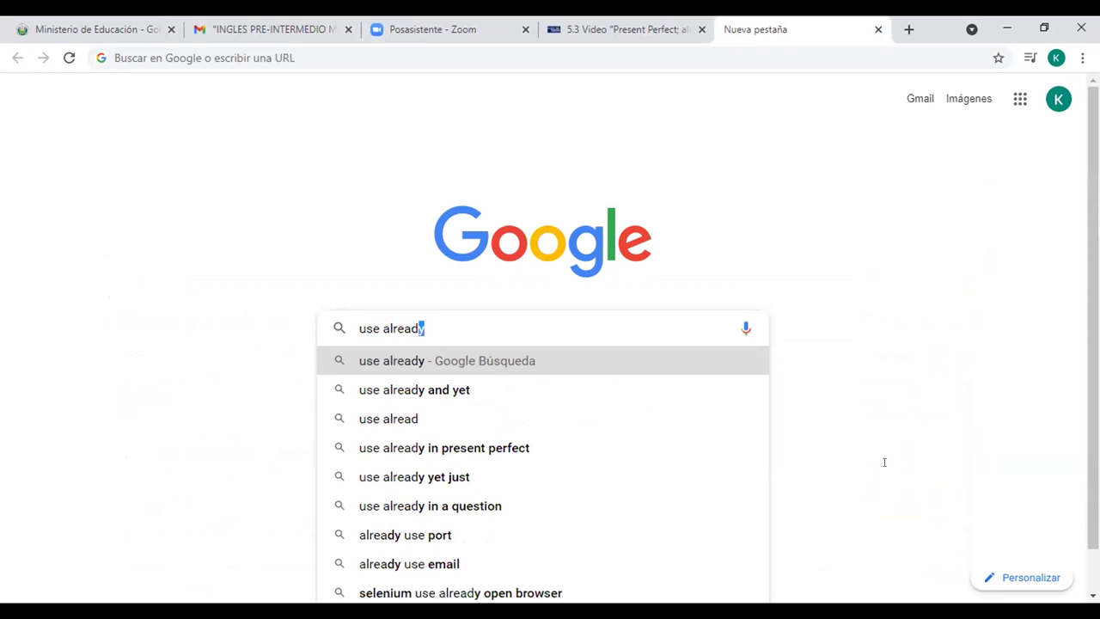
text(y and yet)
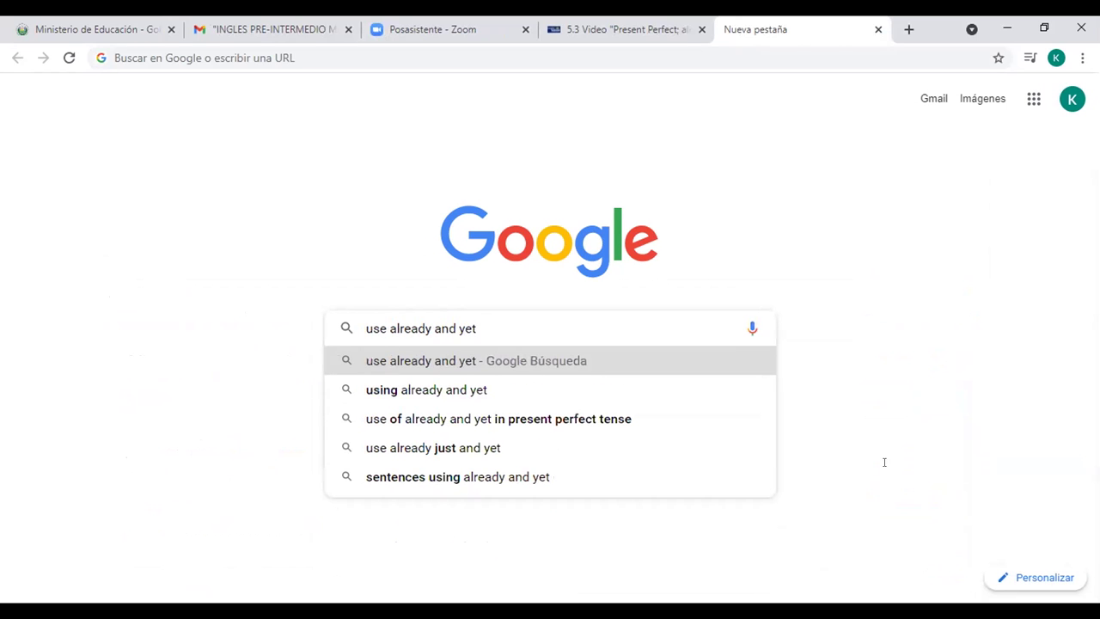
key(Return)
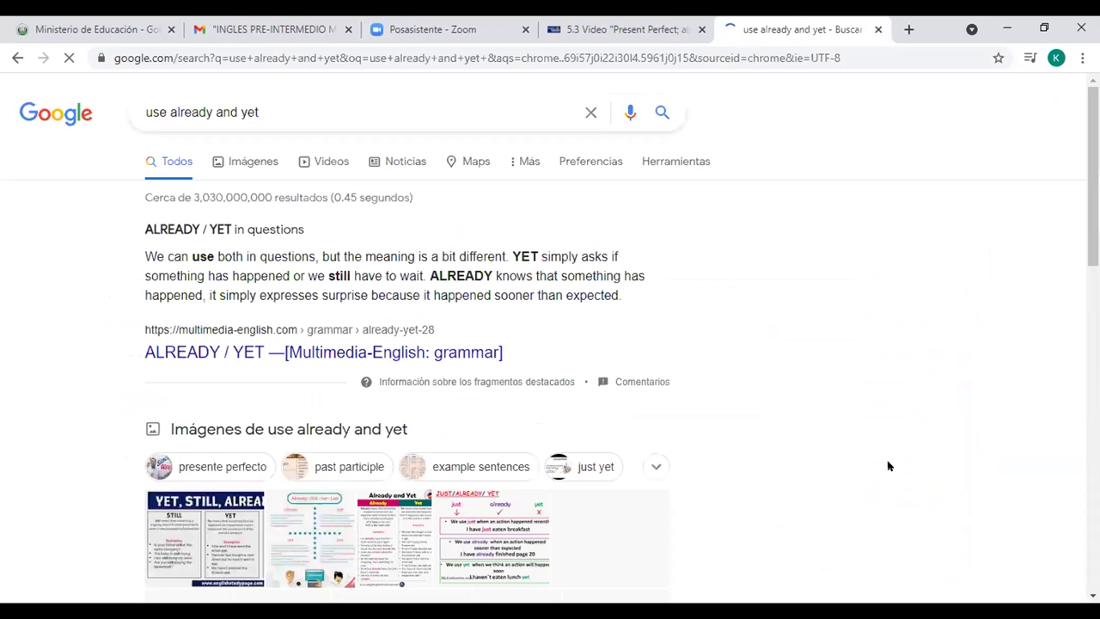
scroll(889, 465, down, 1)
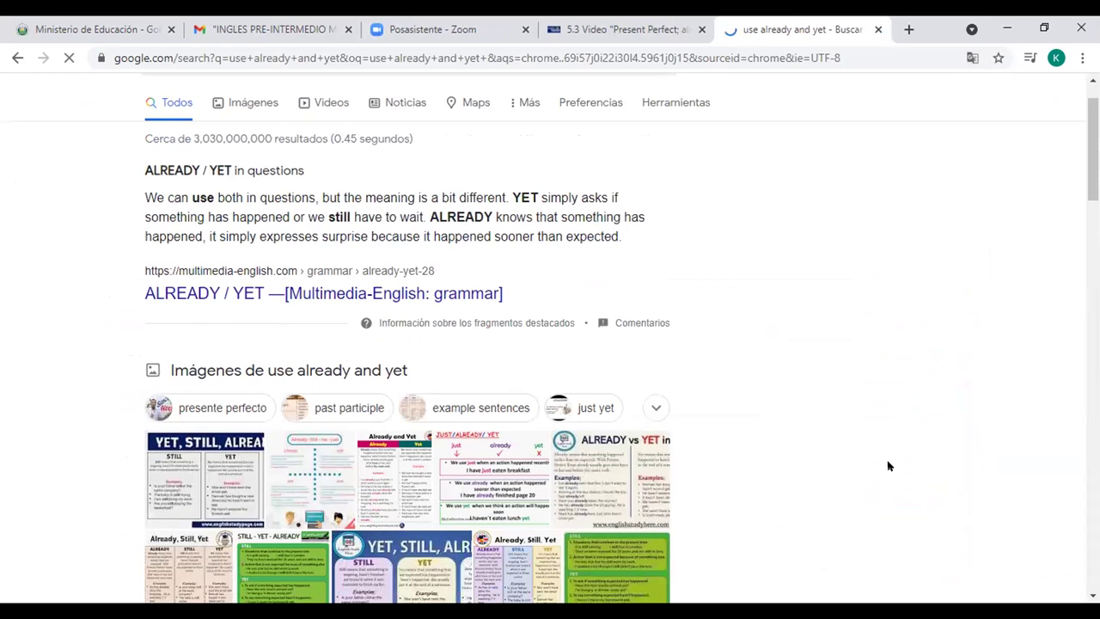
scroll(889, 466, up, 1)
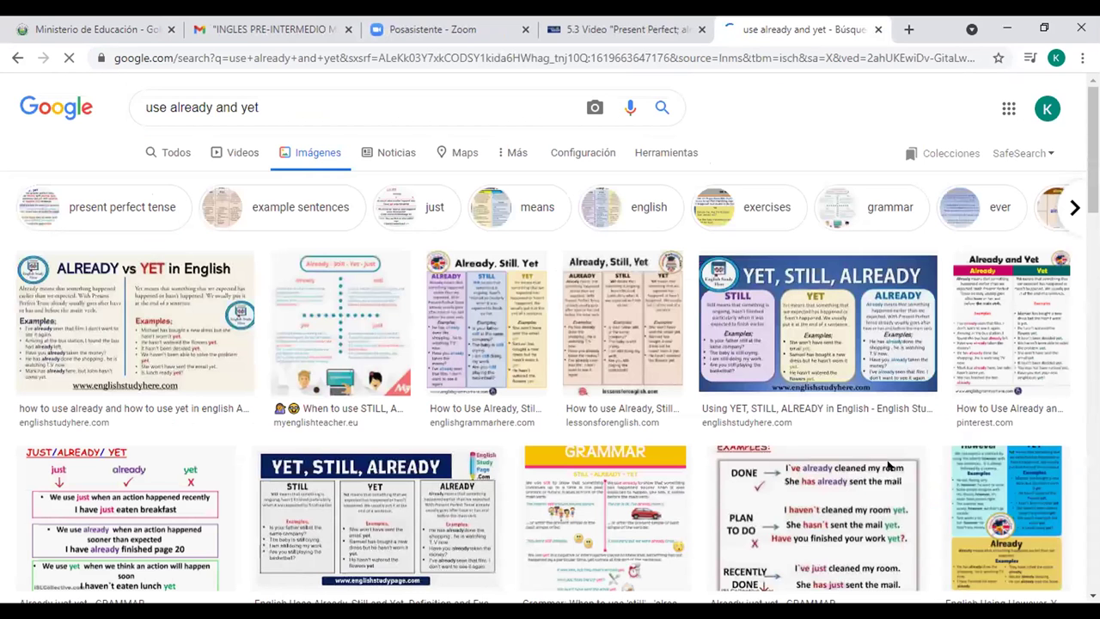
click(135, 322)
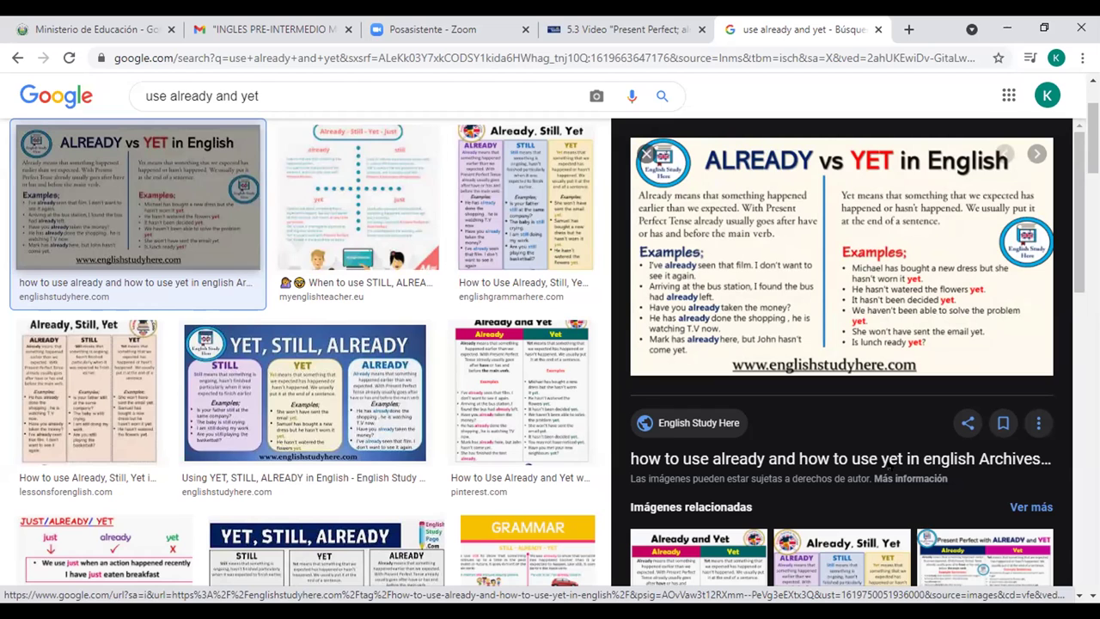
Return to the course discussion post and continue the third line with the participle "danced"
key(ctrl+shift+Tab)
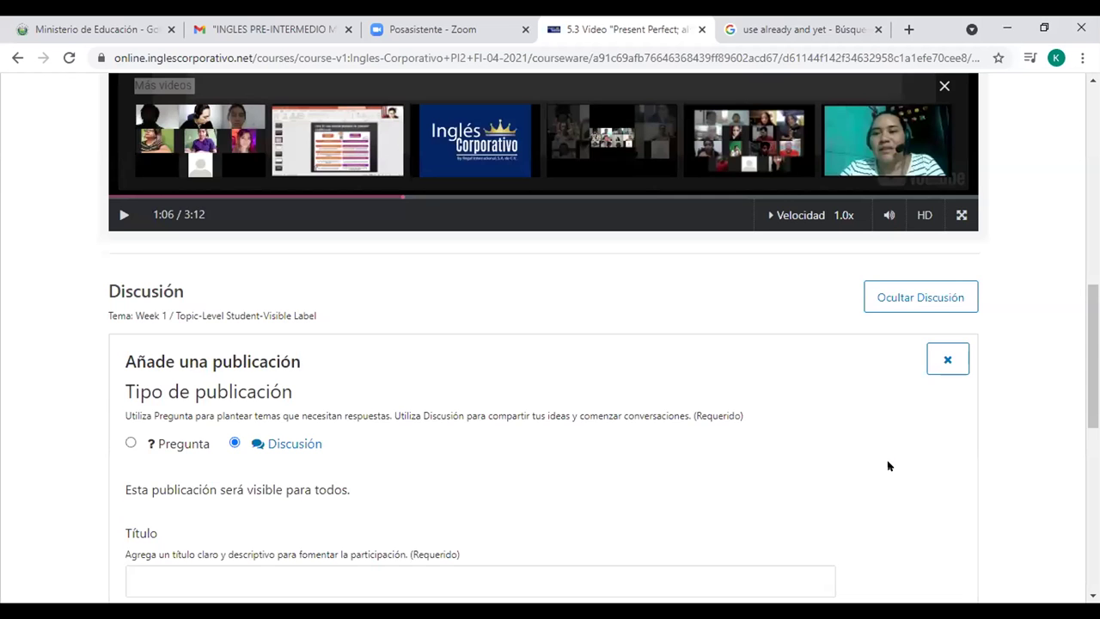
scroll(888, 463, down, 3)
click(219, 424)
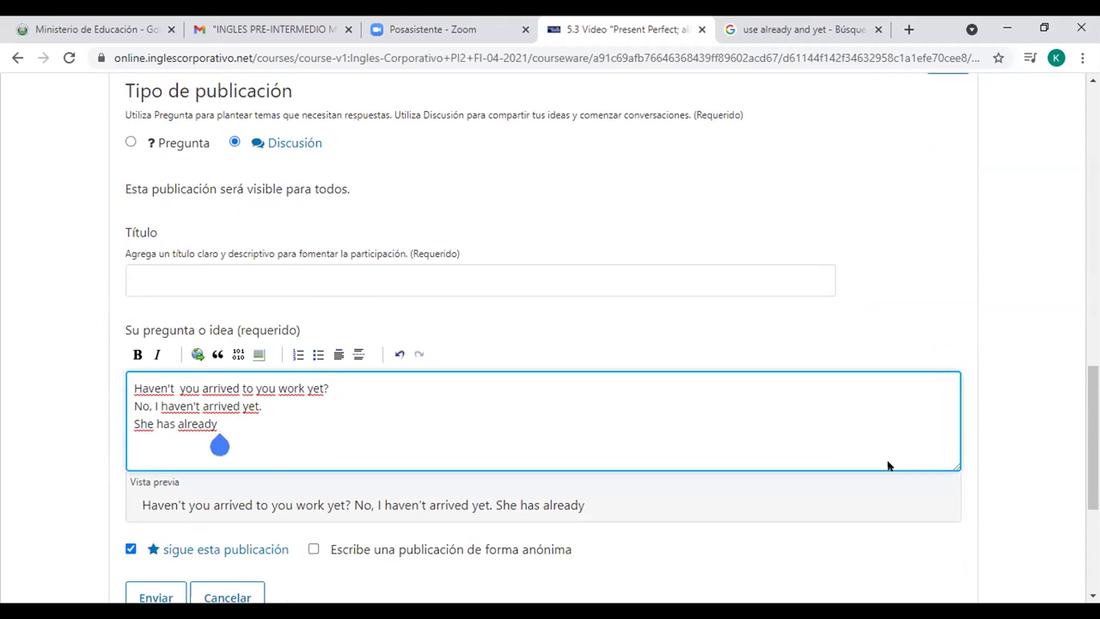
scroll(888, 465, down, 3)
text(danced)
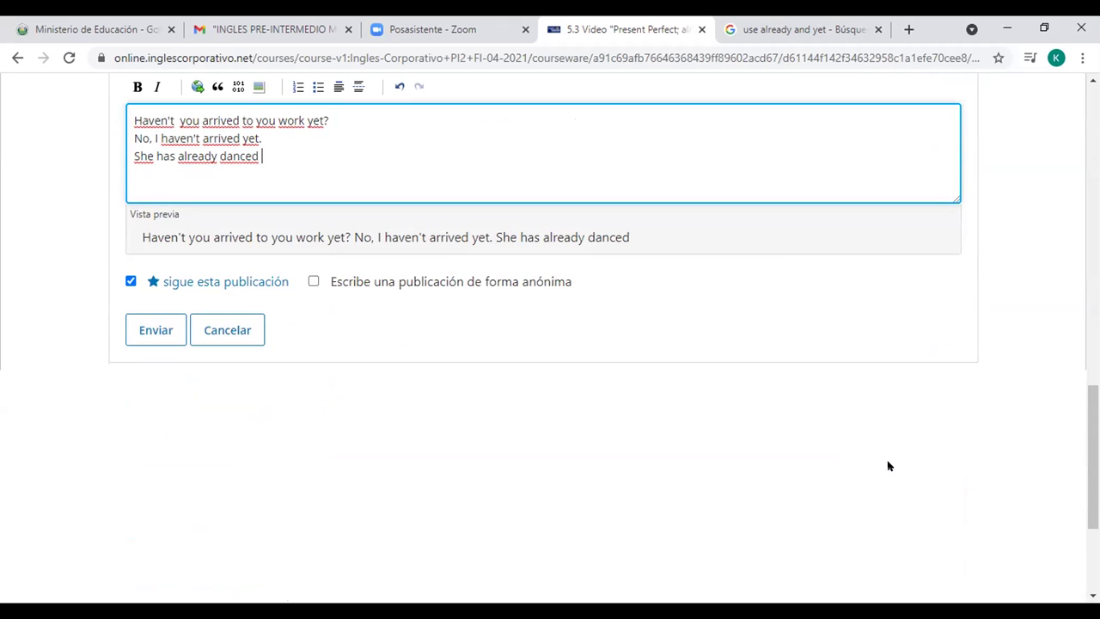
click(888, 465)
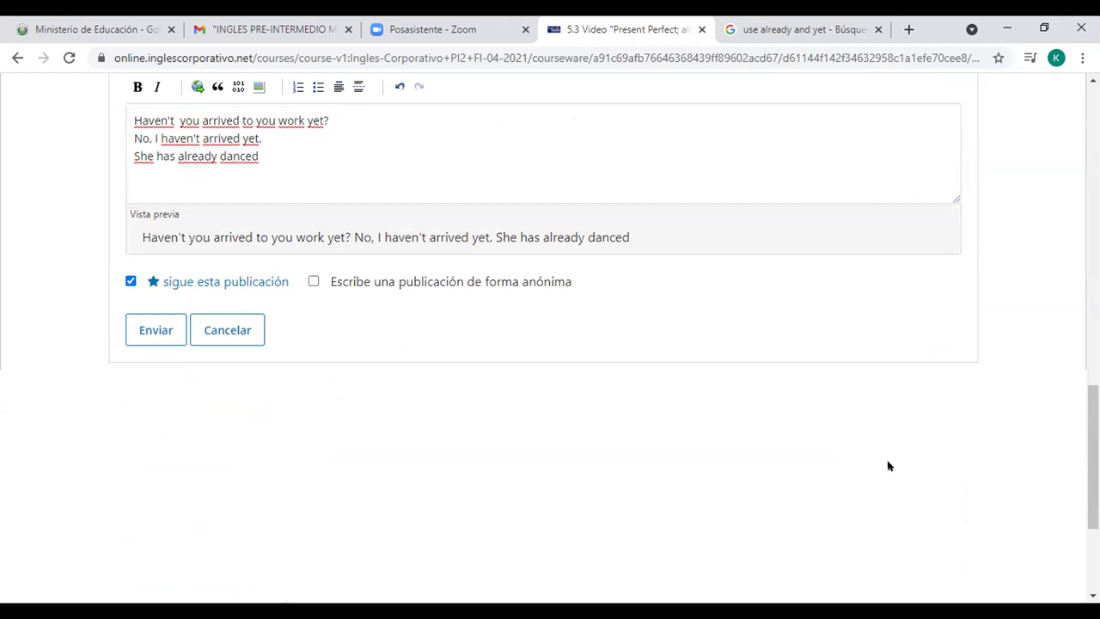
Check the examples in the "ALREADY vs YET in English" image again and return to the discussion post
key(ctrl+Tab)
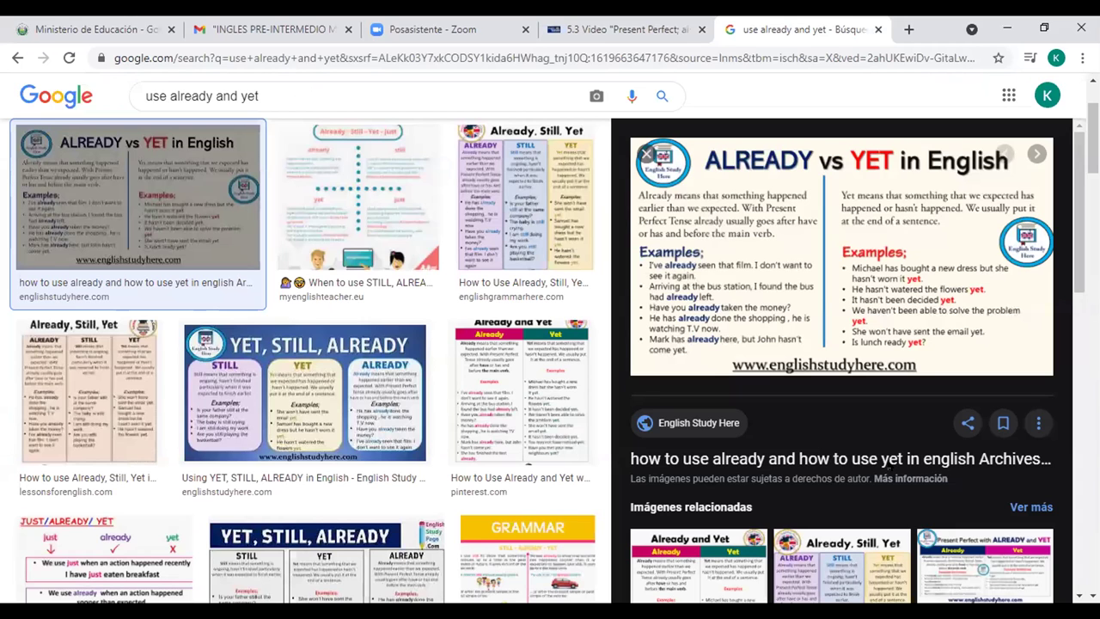
key(ctrl+3)
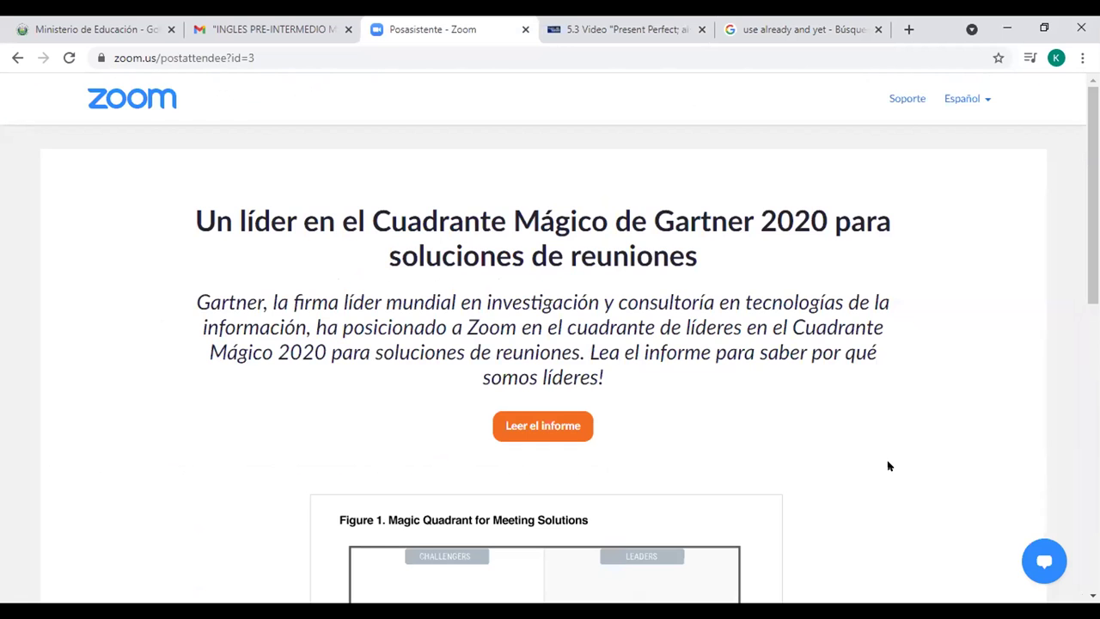
key(ctrl+Tab)
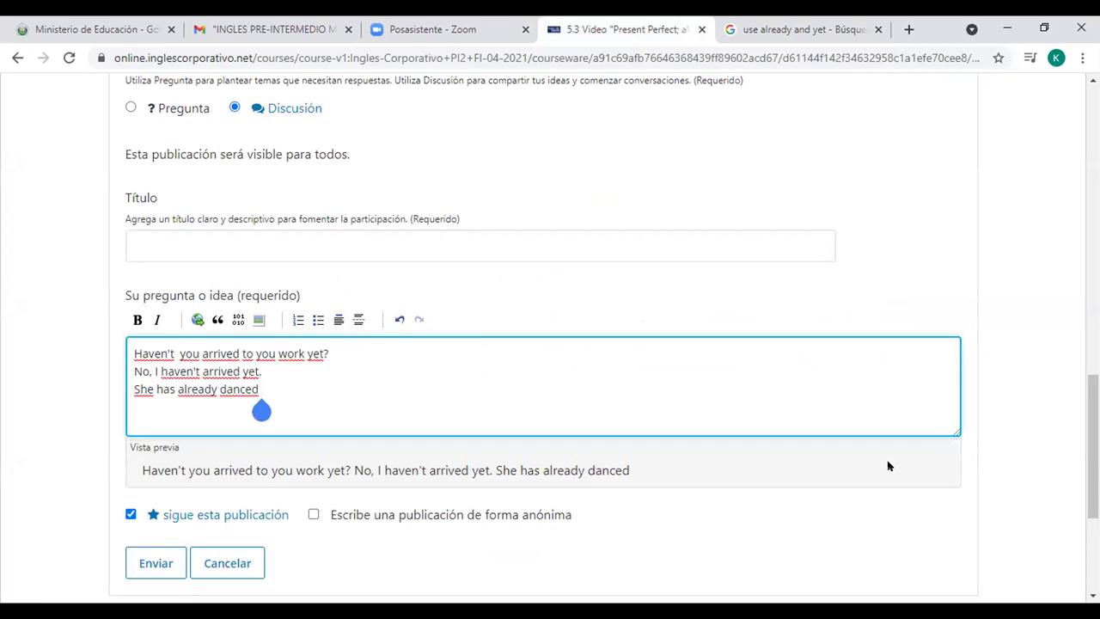
Complete the third line of the post body as "She has already danced the music."
scroll(888, 465, down, 2)
scroll(889, 465, down, 1)
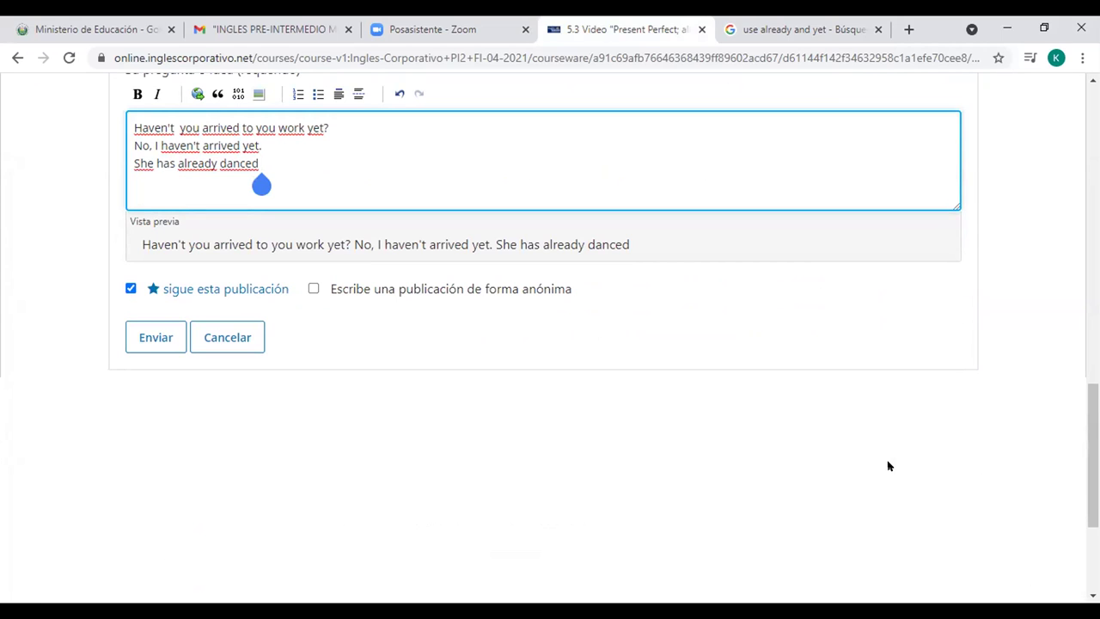
key(BackSpace)
key(BackSpace)
key(BackSpace)
text(ced the music)
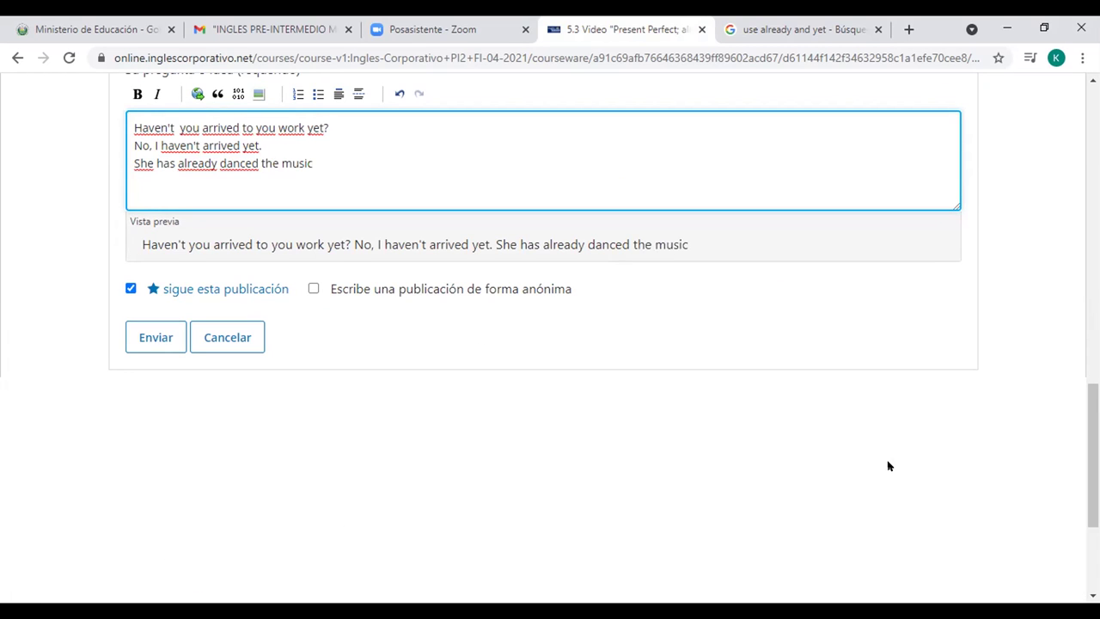
text(.)
scroll(889, 466, up, 5)
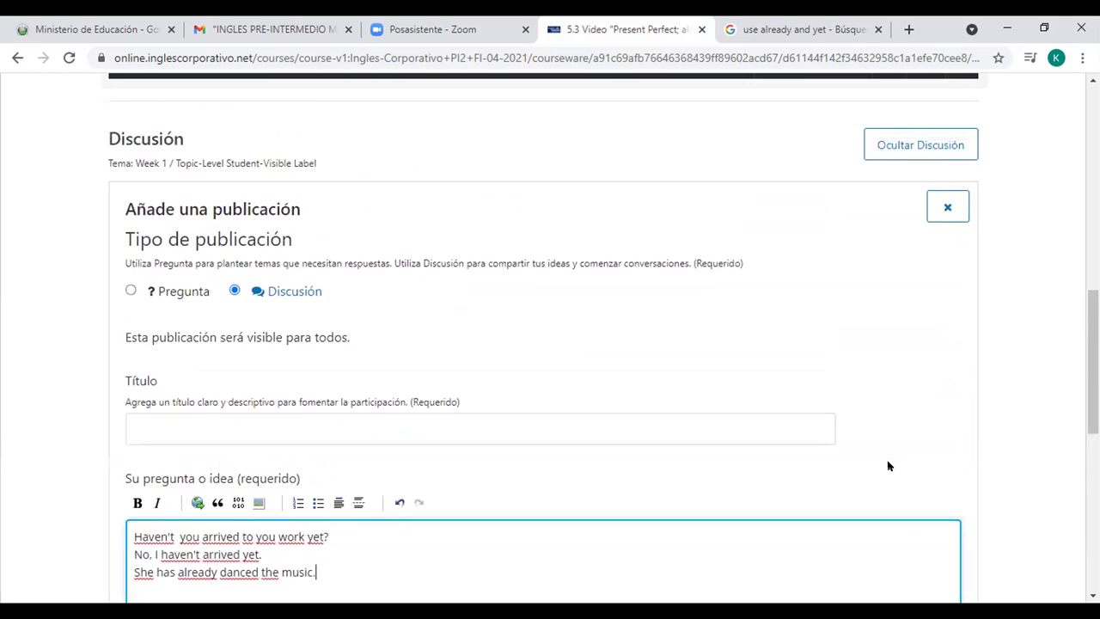
Review the present perfect grammar chart in the lesson video and the sentences written in the discussion post body
scroll(888, 465, up, 1)
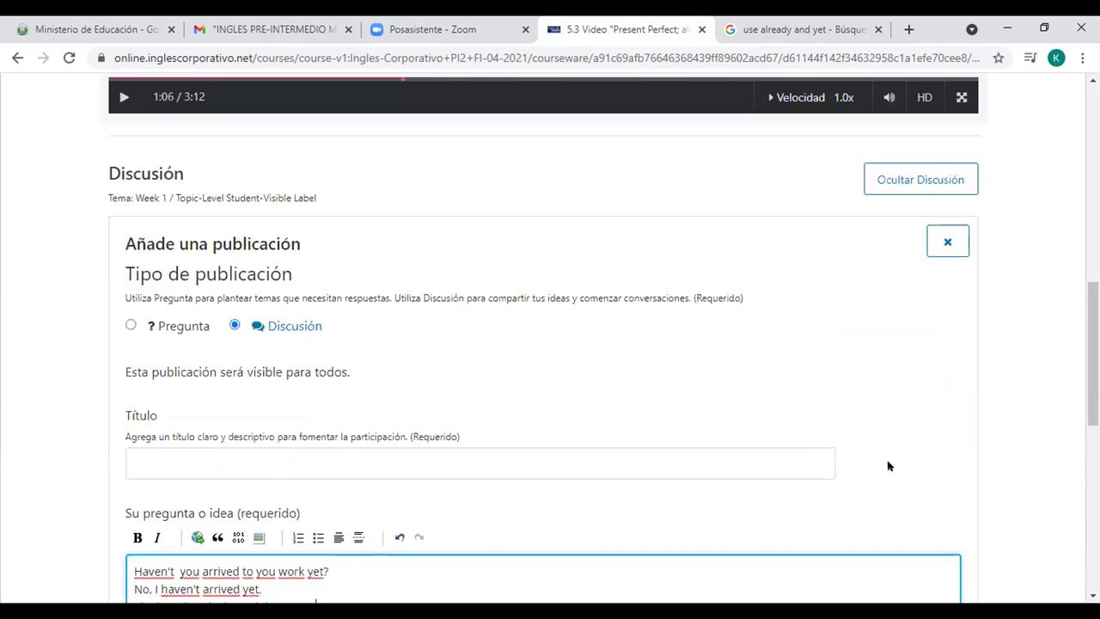
scroll(888, 466, up, 4)
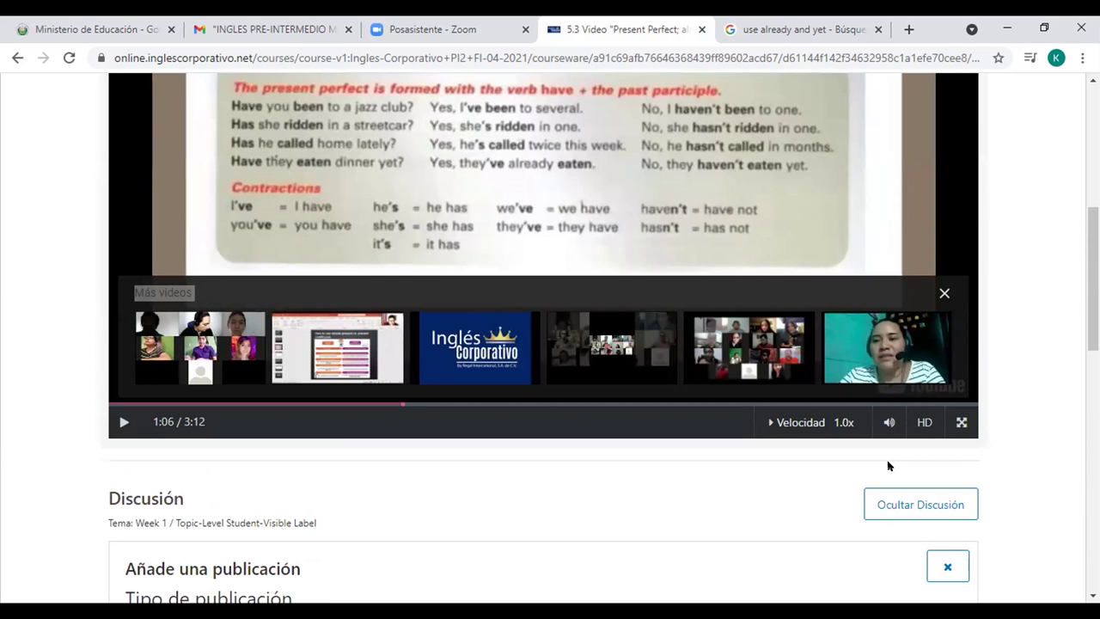
scroll(888, 466, down, 6)
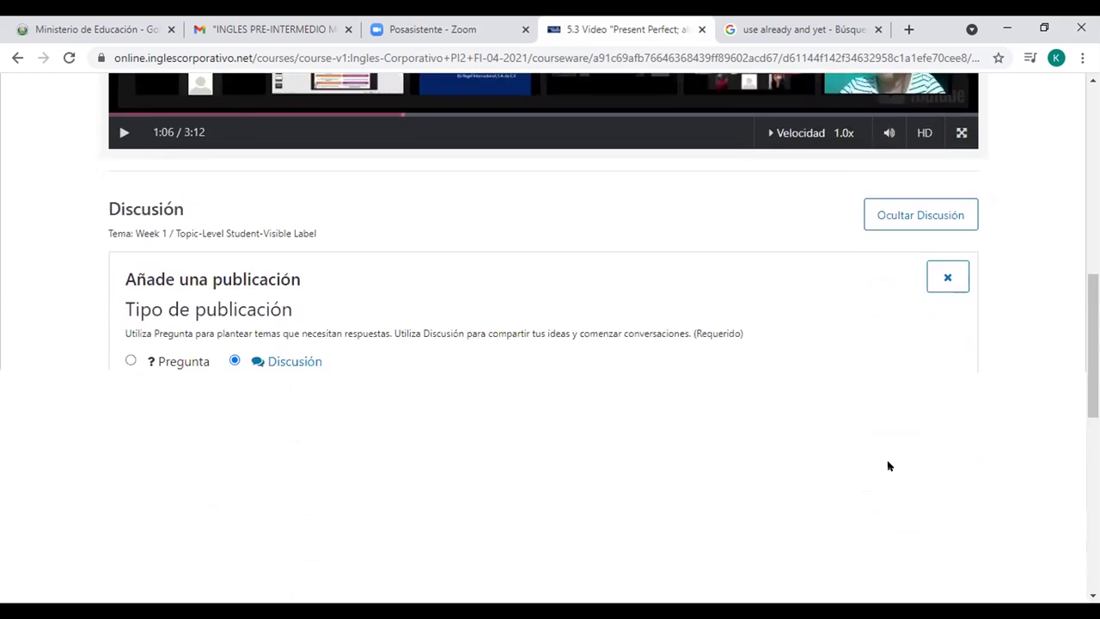
scroll(888, 466, down, 1)
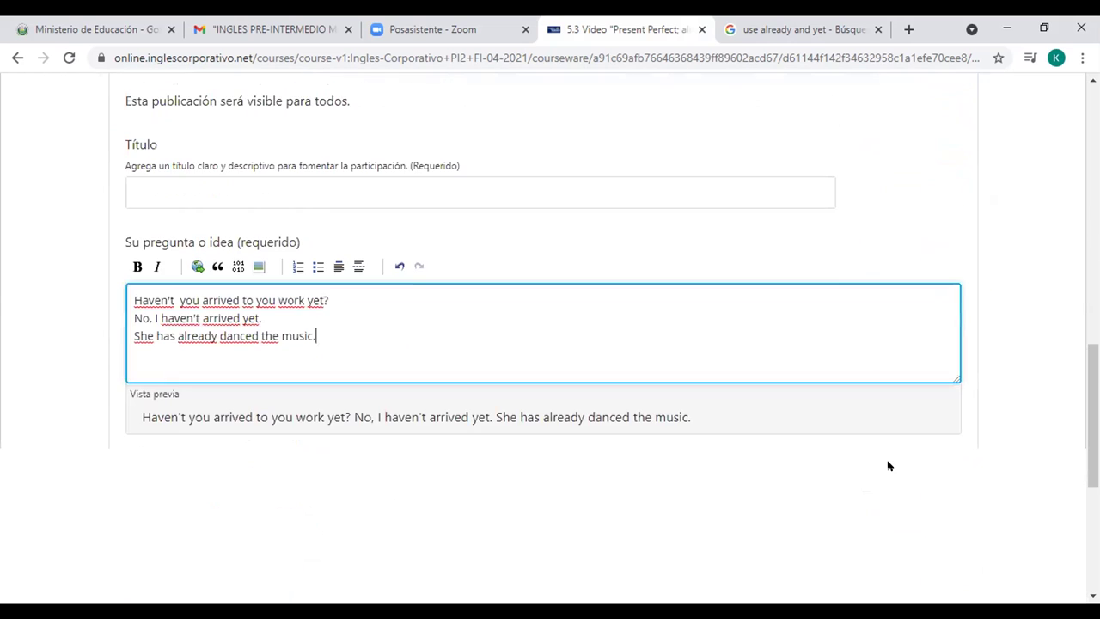
scroll(888, 465, up, 1)
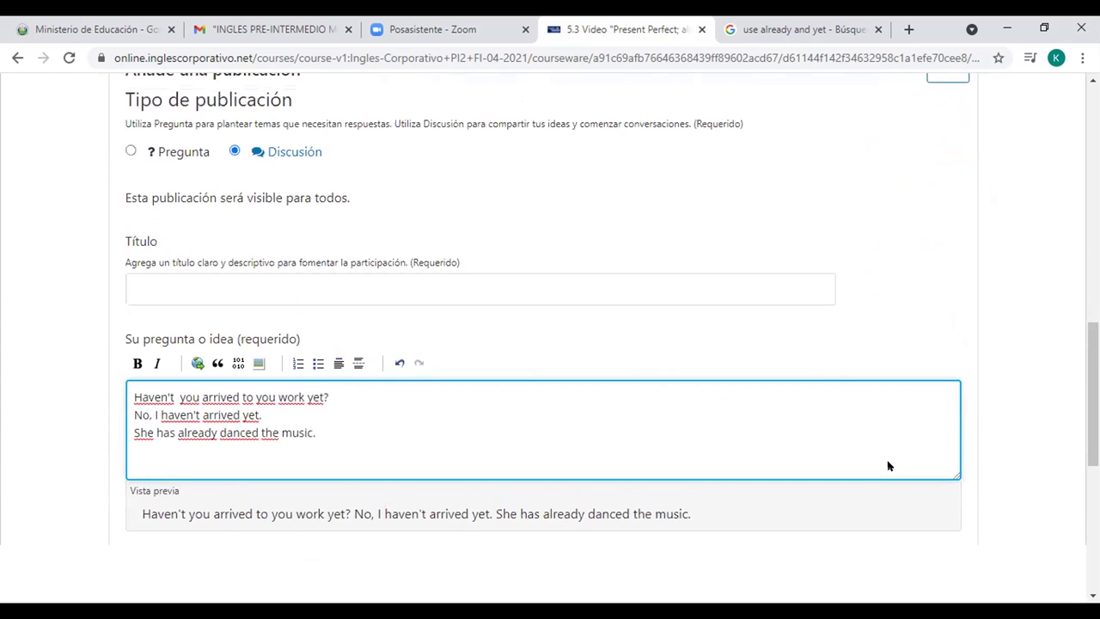
scroll(888, 466, up, 2)
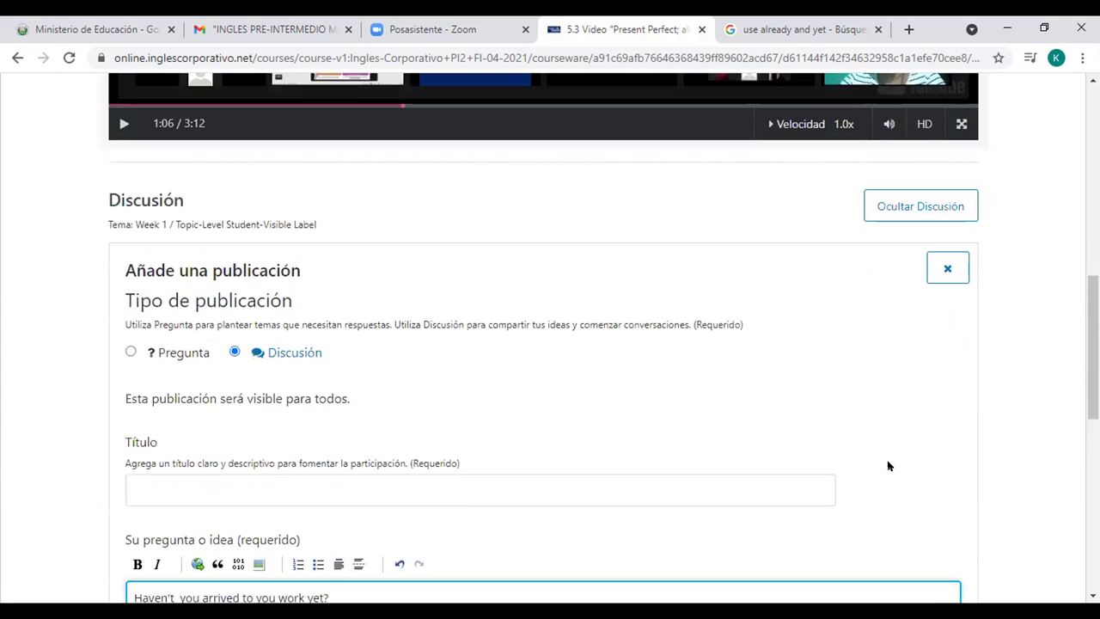
scroll(888, 466, up, 2)
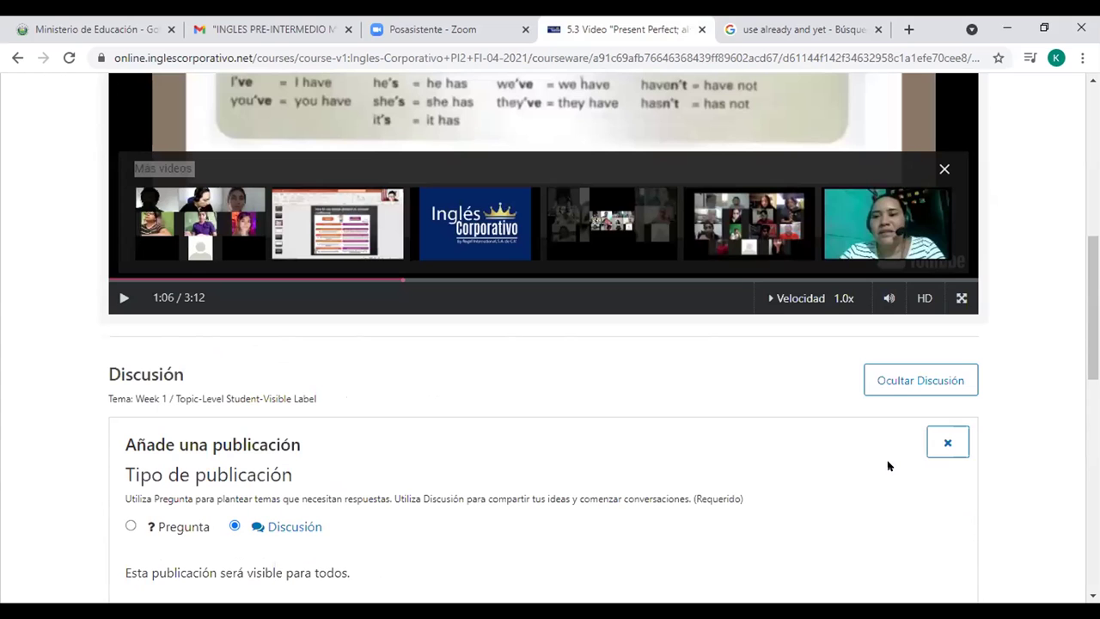
scroll(888, 466, up, 2)
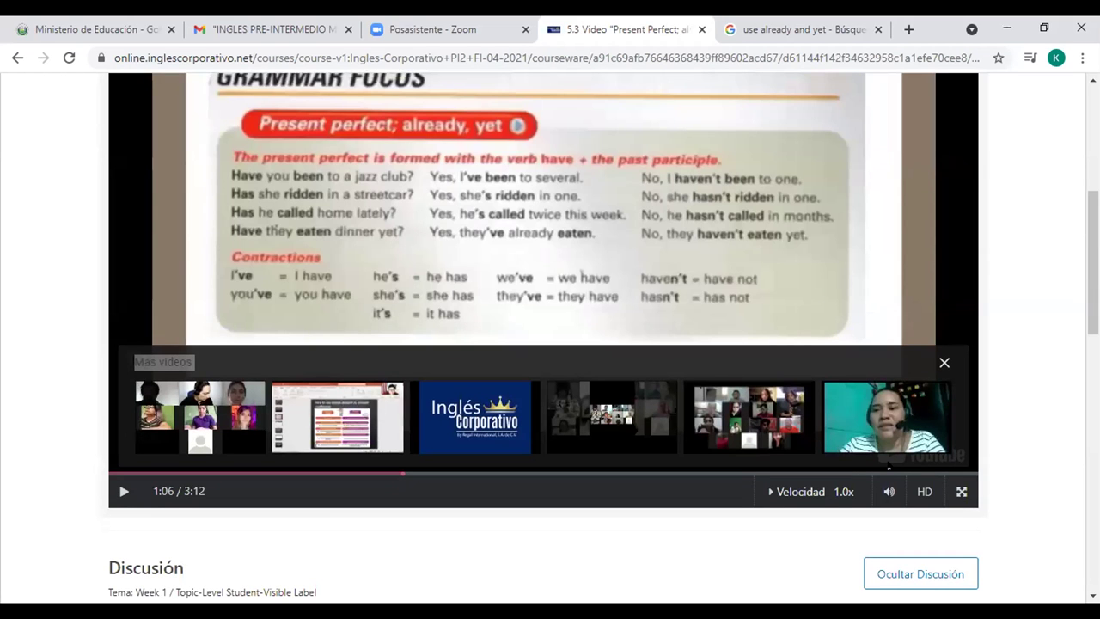
scroll(888, 465, down, 8)
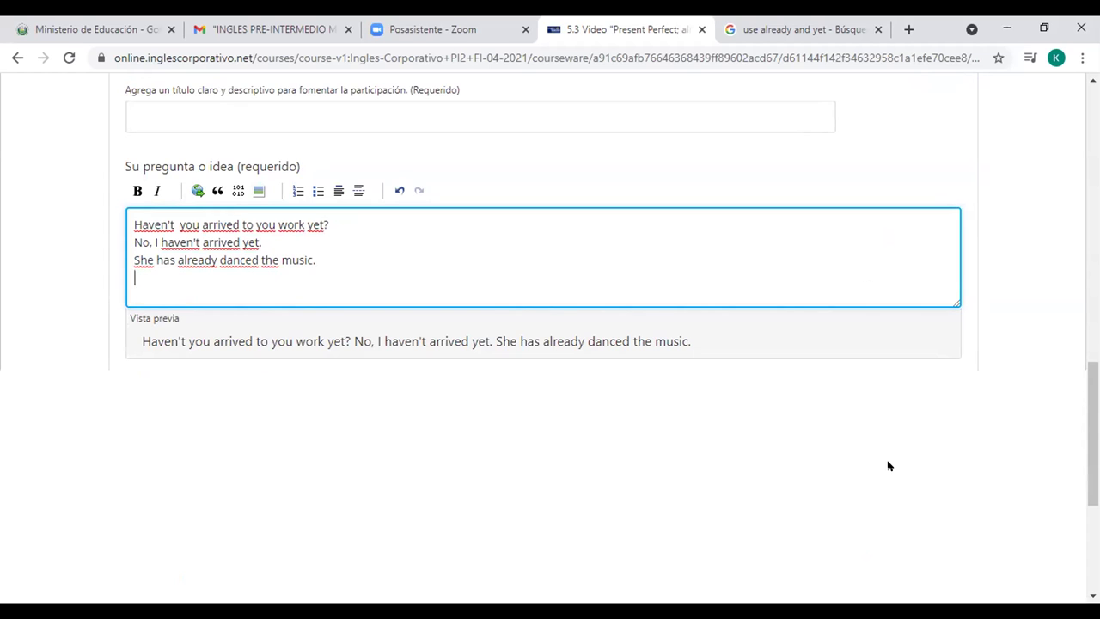
text(We have)
key(BackSpace)
key(BackSpace)
key(BackSpace)
key(BackSpace)
key(BackSpace)
key(BackSpace)
key(BackSpace)
Write "Have you seen the movie gozilla?" as the fourth line of the post body and start a new line
text(Have you)
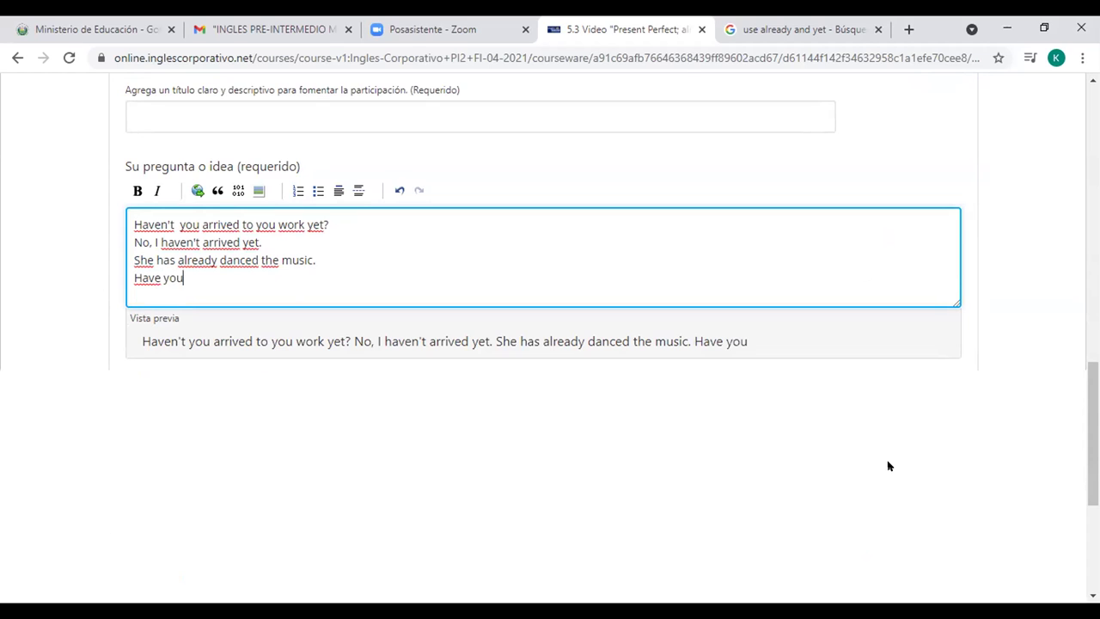
text( seen the)
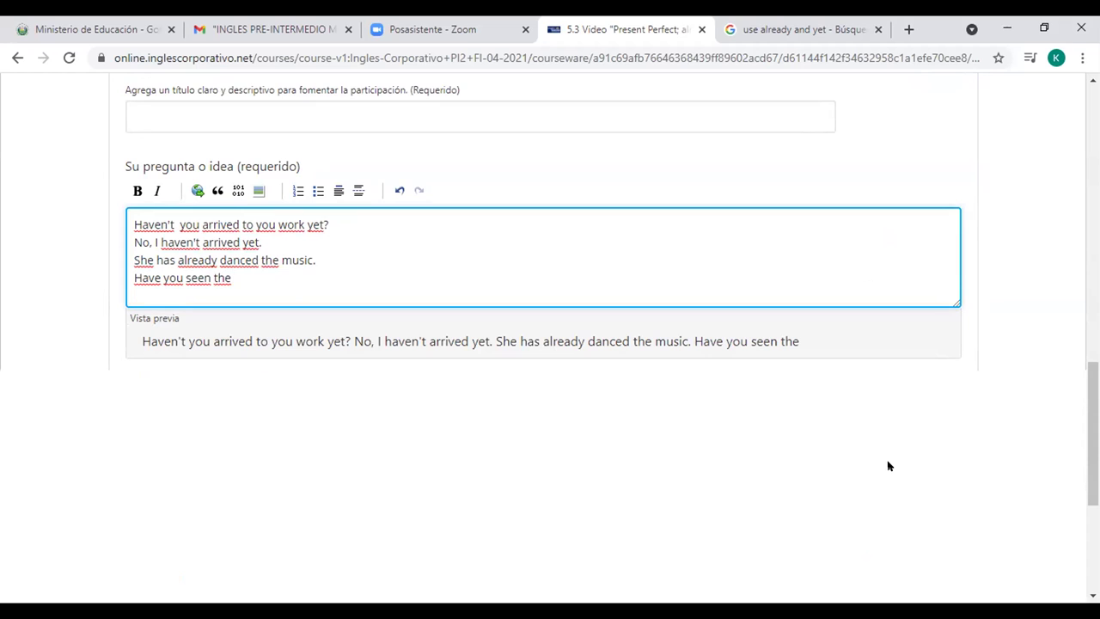
text(moie)
key(BackSpace)
key(BackSpace)
text(vie go)
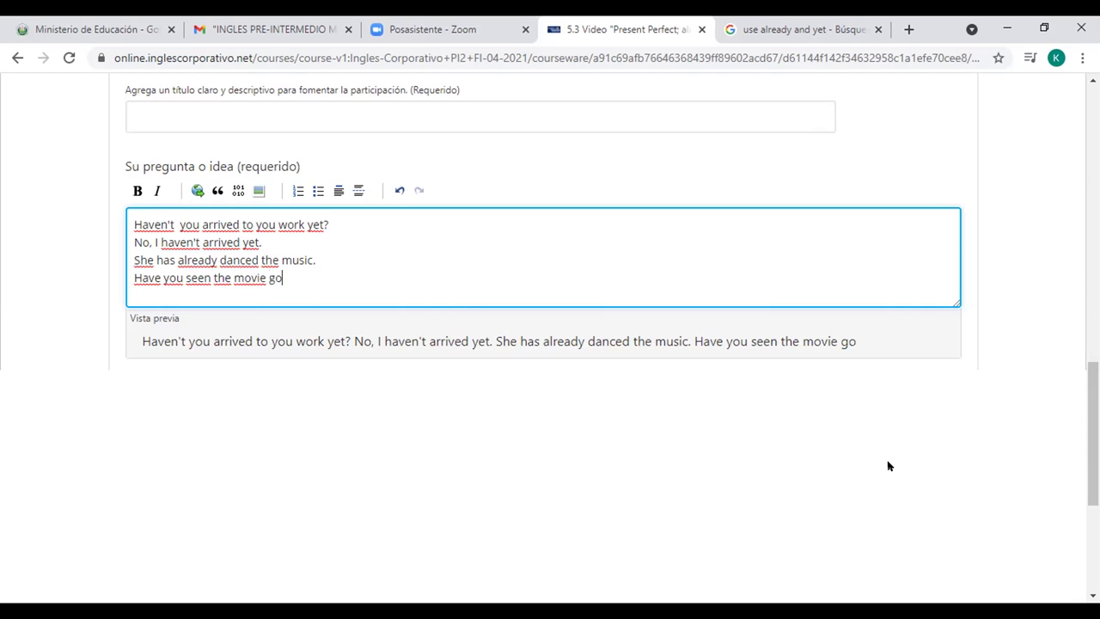
text(zilla?)
key(Return)
text(No, hace n)
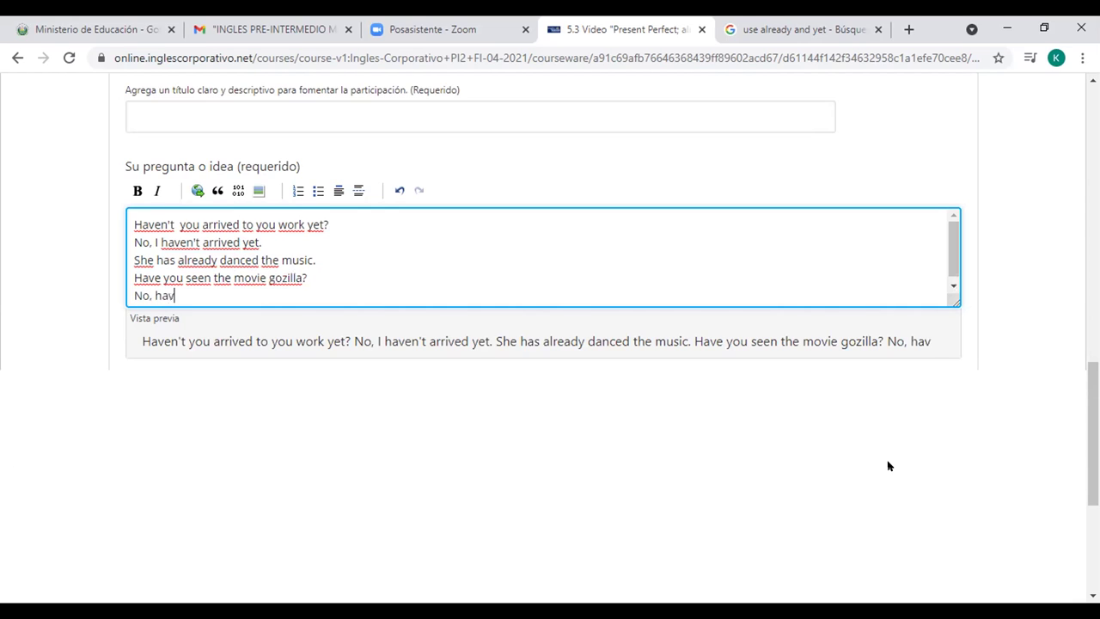
text(ot)
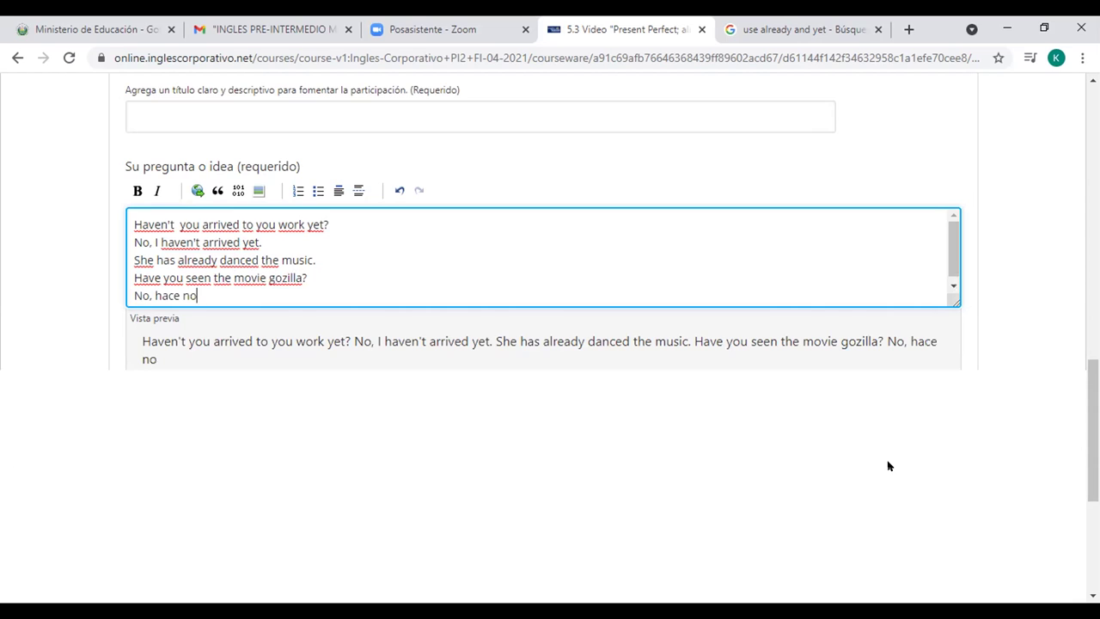
key(BackSpace)
key(BackSpace)
key(BackSpace)
key(BackSpace)
key(BackSpace)
key(BackSpace)
key(BackSpace)
key(BackSpace)
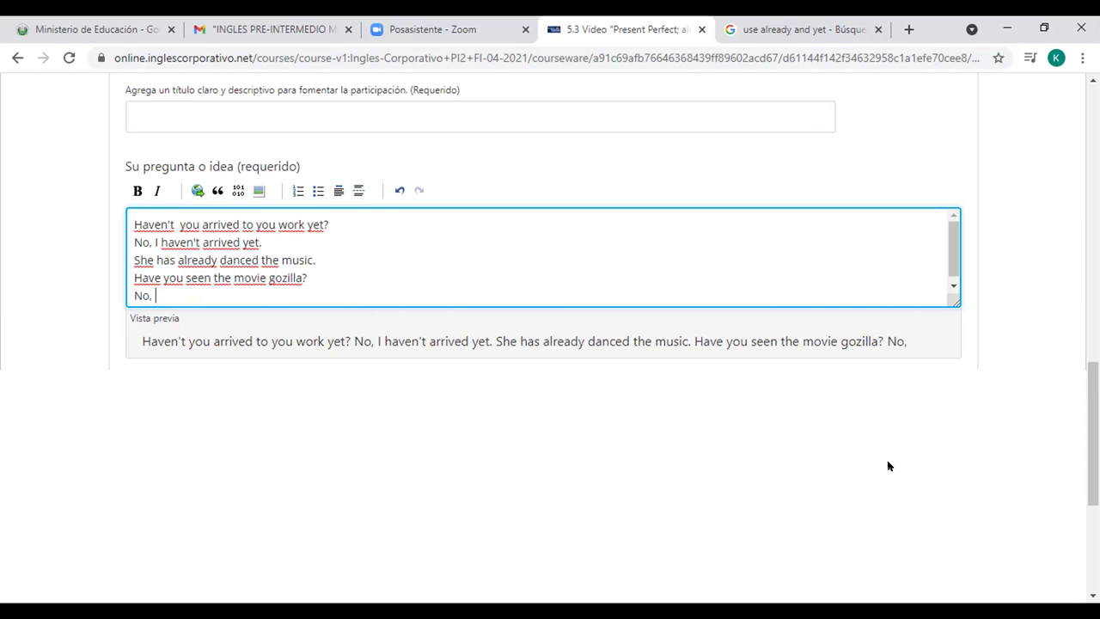
key(BackSpace)
key(BackSpace)
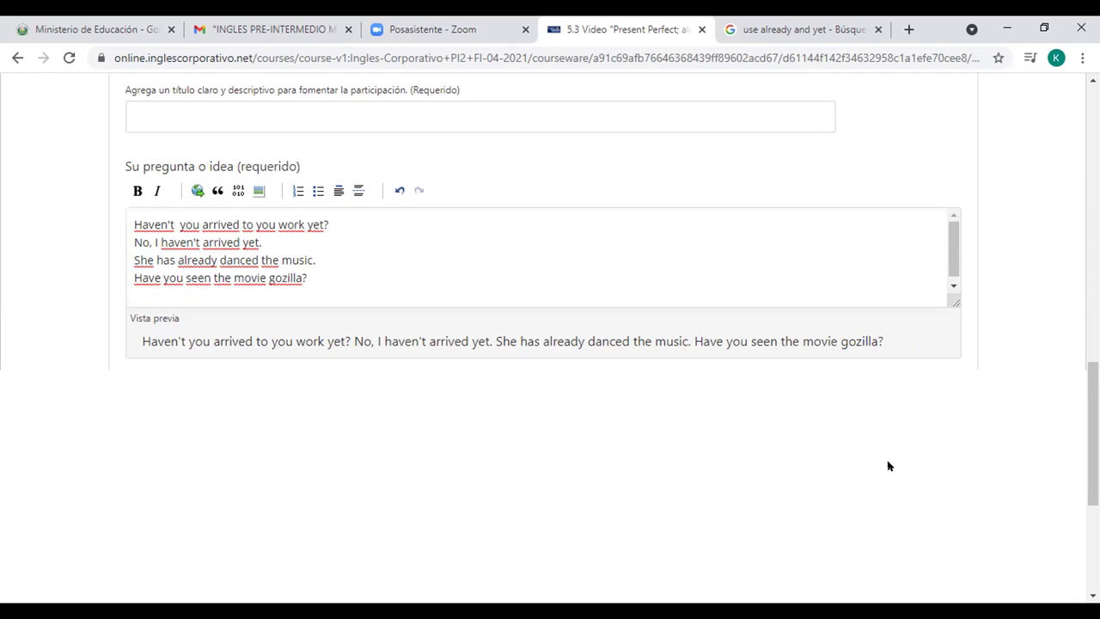
Switch to the Google image results for "use already and yet" to consult the examples
key(ctrl+Tab)
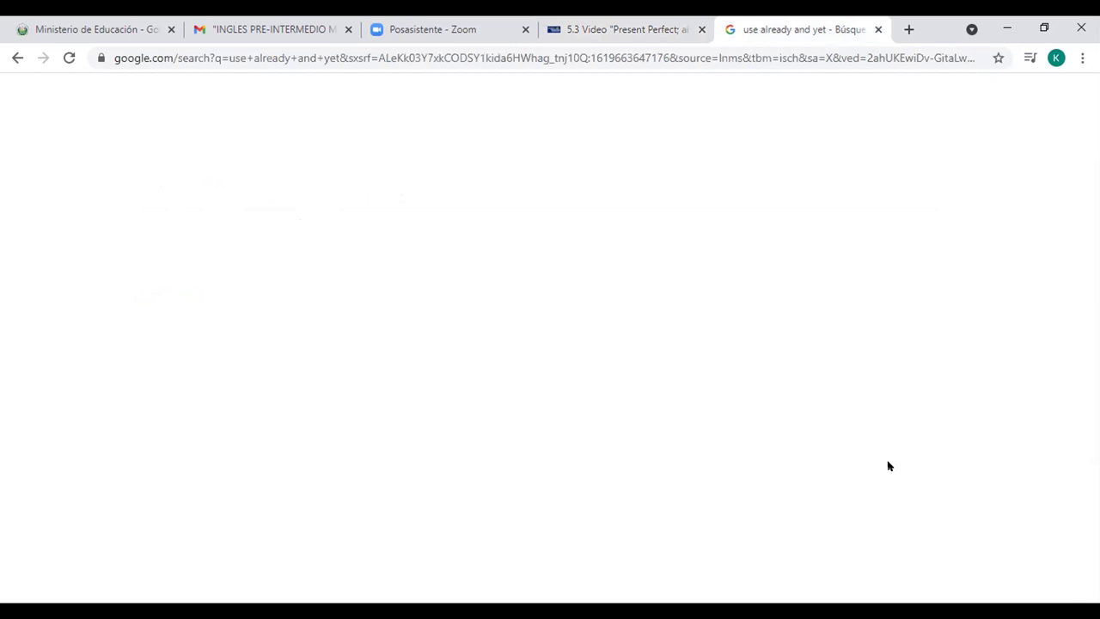